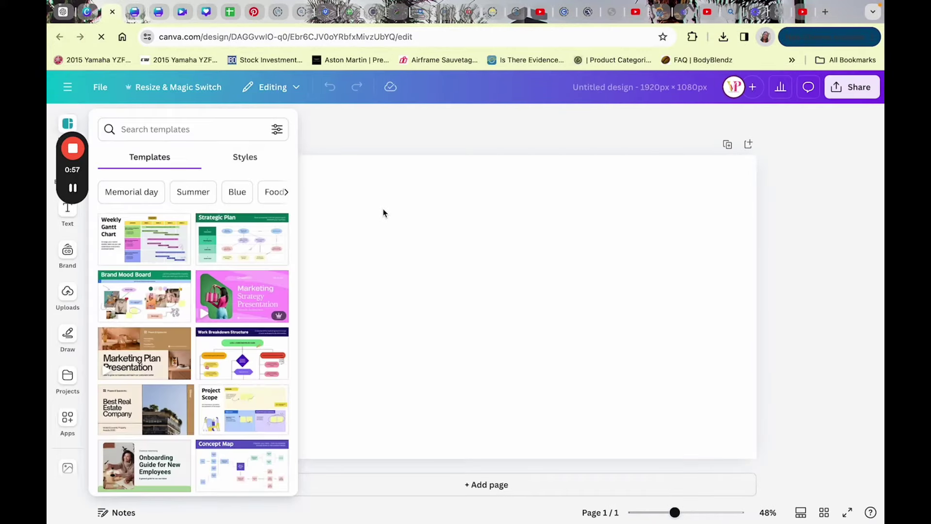
# Step: Add a square frame to the blank page, placed in the upper-left corner and scaled down to about a third of the page height
pyautogui.click(68, 124)
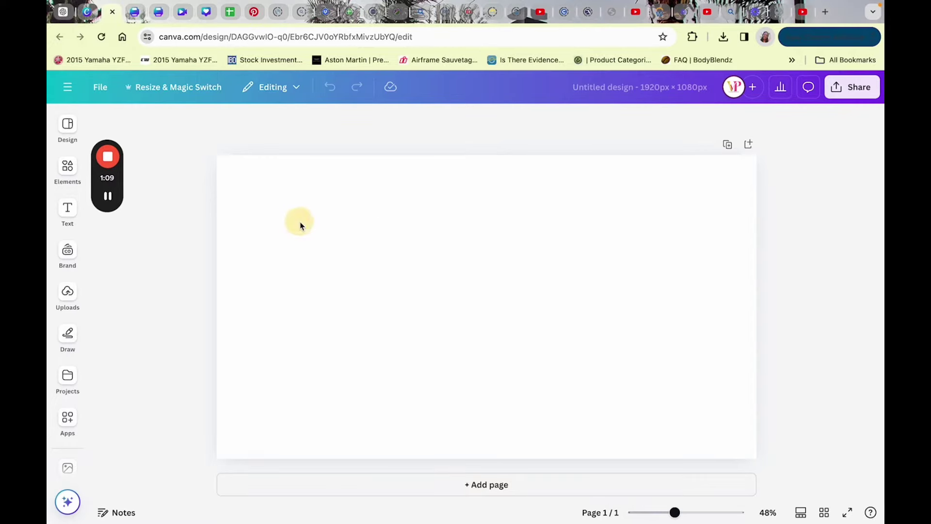
pyautogui.click(67, 292)
pyautogui.click(65, 170)
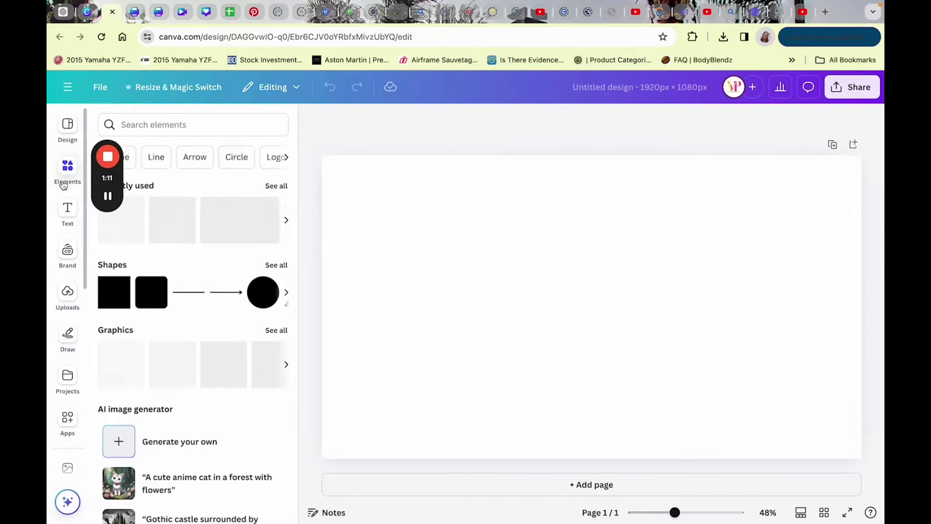
pyautogui.scroll(-8, 202, 362)
pyautogui.scroll(-8, 202, 354)
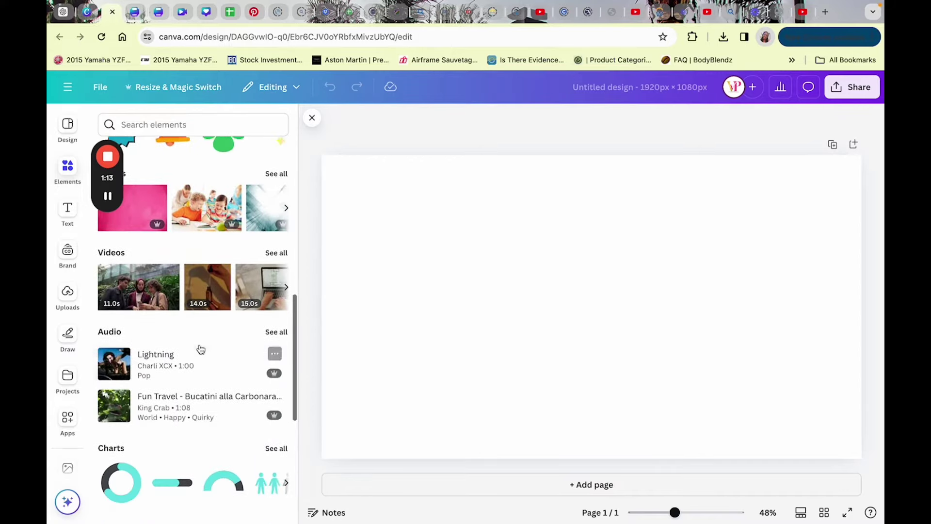
pyautogui.click(133, 372)
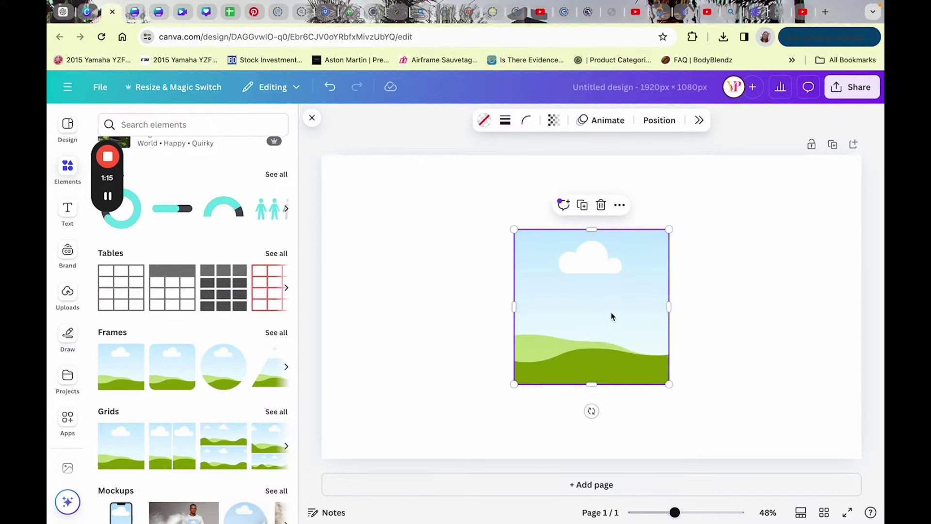
pyautogui.moveTo(611, 316); pyautogui.dragTo(427, 249)
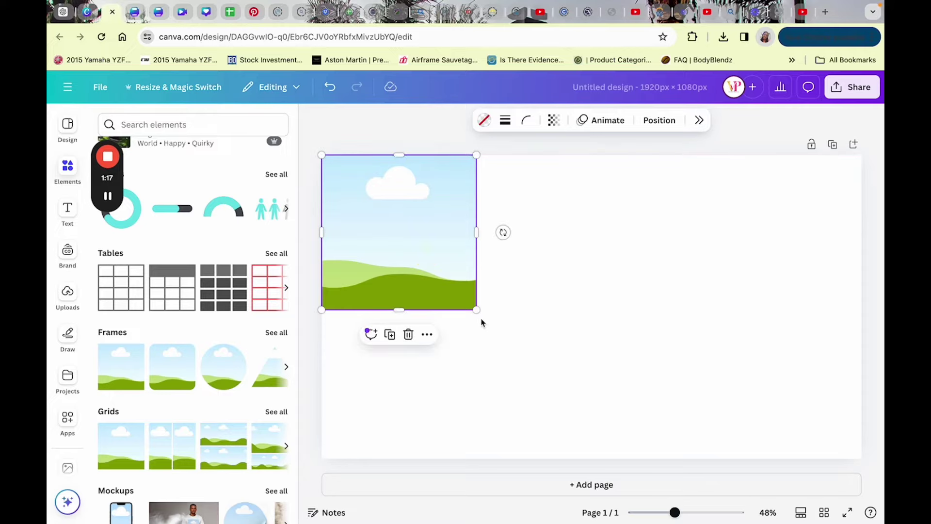
pyautogui.moveTo(476, 310); pyautogui.dragTo(421, 254)
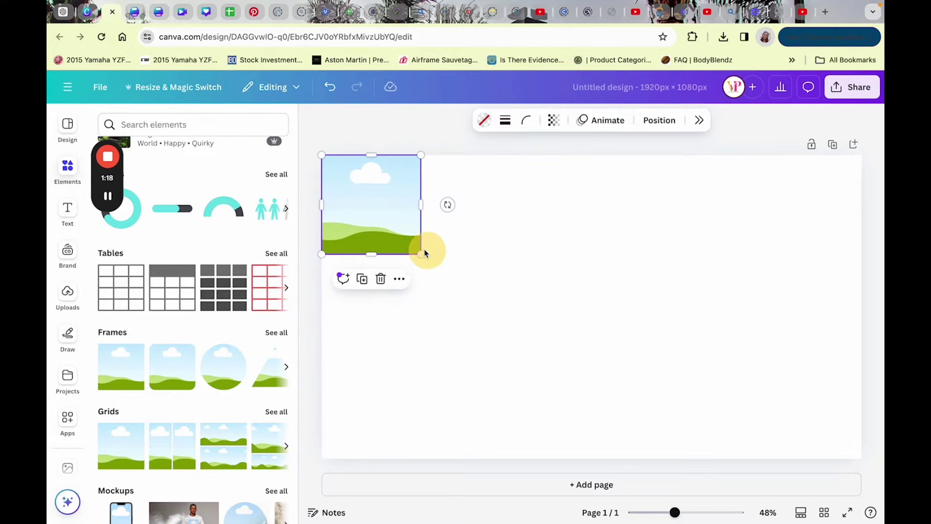
# Step: Duplicate the square frame four times edge to edge to form a row of five along the page's top edge
pyautogui.click(363, 283)
pyautogui.moveTo(480, 209); pyautogui.dragTo(476, 212)
pyautogui.click(461, 279)
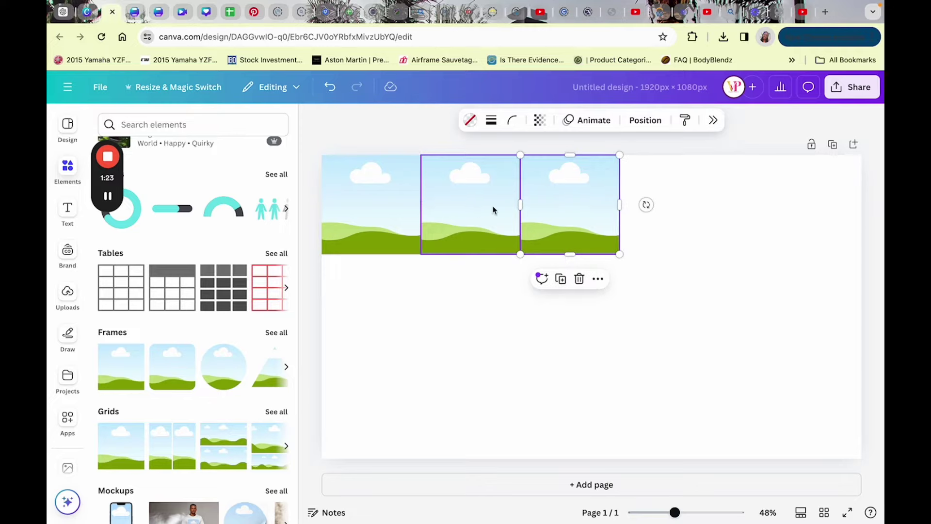
pyautogui.click(561, 279)
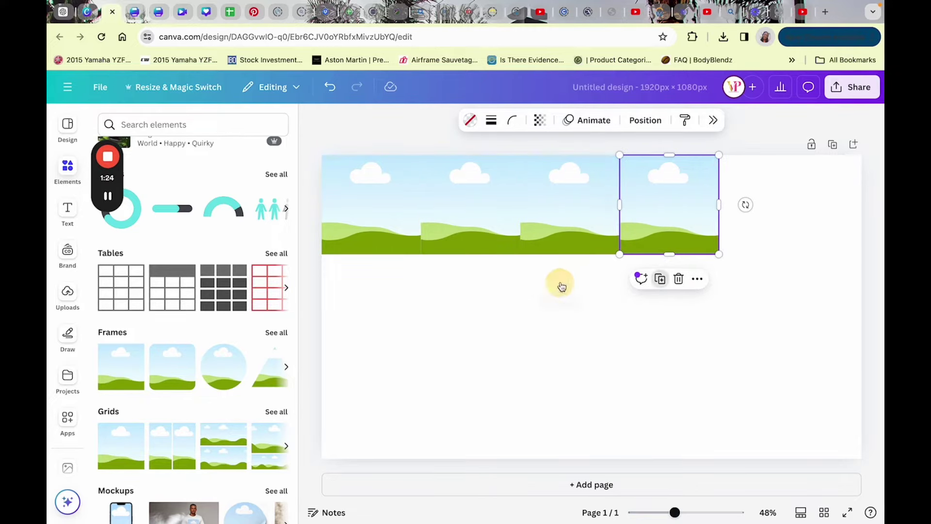
pyautogui.click(660, 279)
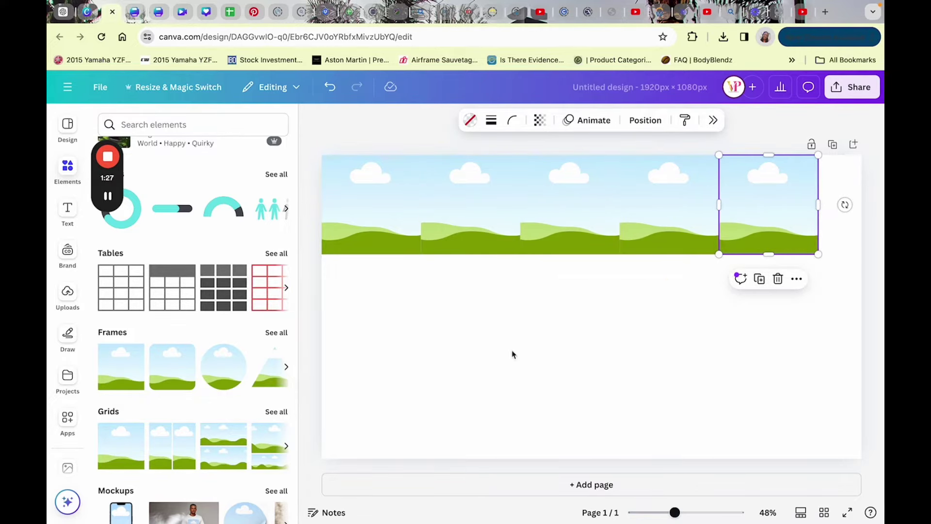
# Step: Enlarge the row of five frames to span the page width and duplicate it twice below to make three rows
pyautogui.moveTo(351, 318); pyautogui.dragTo(853, 279)
pyautogui.click(589, 289)
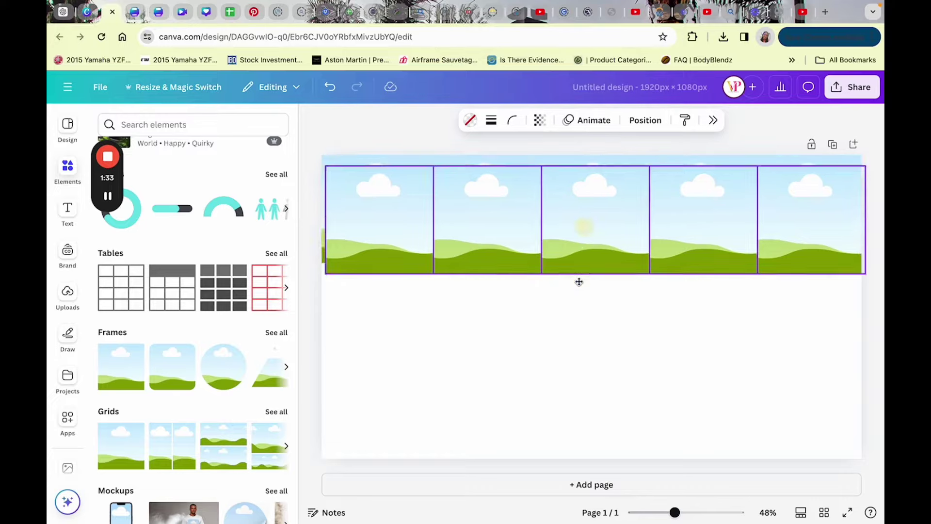
pyautogui.moveTo(577, 281); pyautogui.dragTo(579, 323)
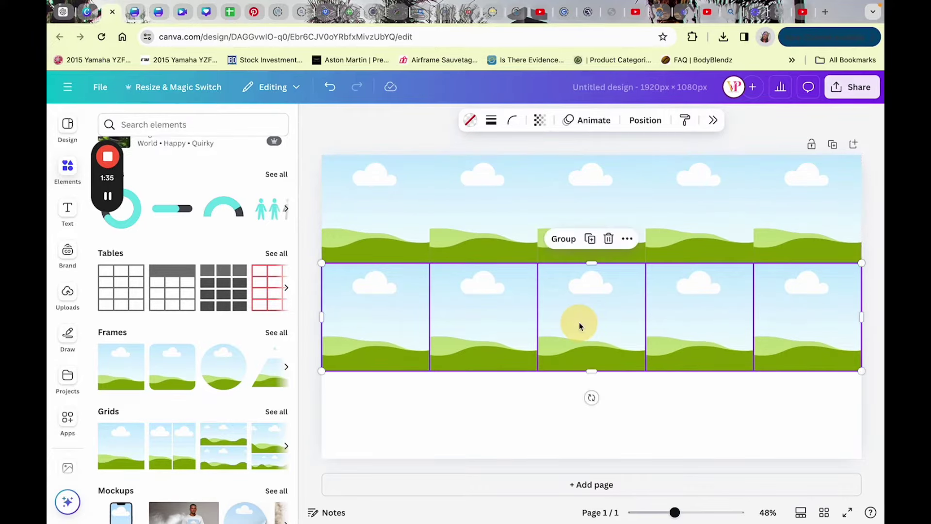
pyautogui.click(589, 239)
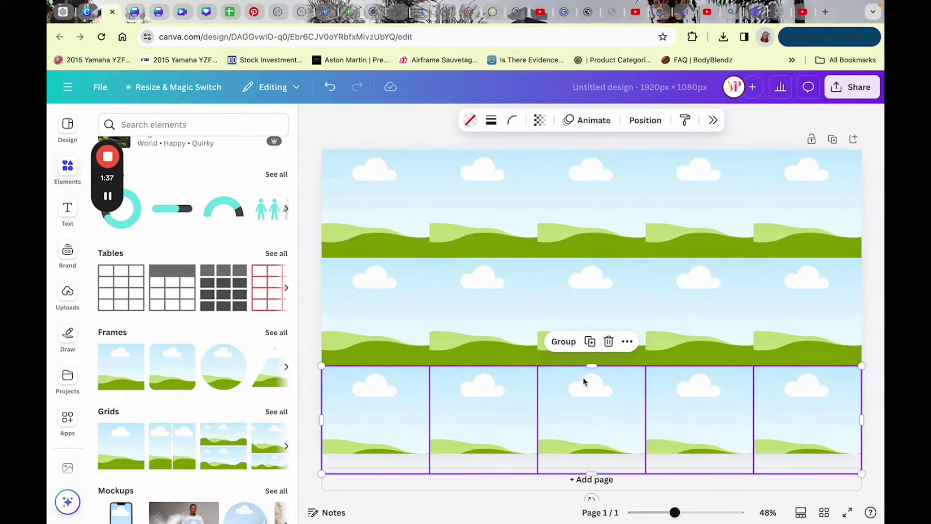
# Step: Centre the whole fifteen-frame grid so it covers the page, and show the uploaded images
pyautogui.moveTo(310, 184); pyautogui.dragTo(875, 449)
pyautogui.moveTo(631, 357); pyautogui.dragTo(631, 345)
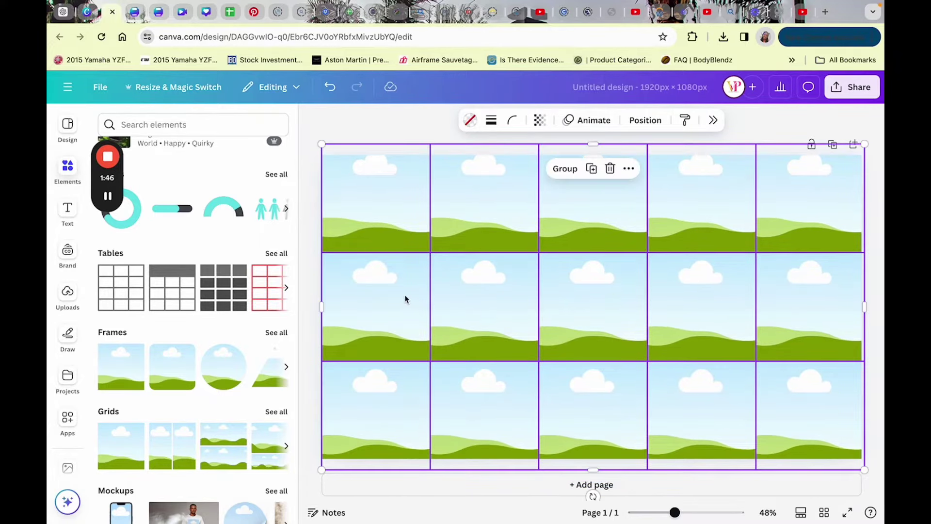
pyautogui.click(306, 246)
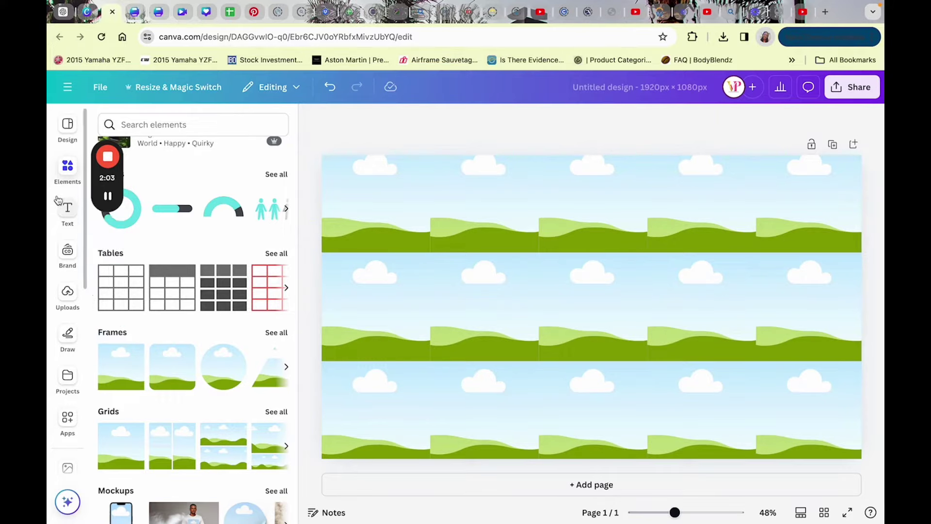
pyautogui.click(67, 295)
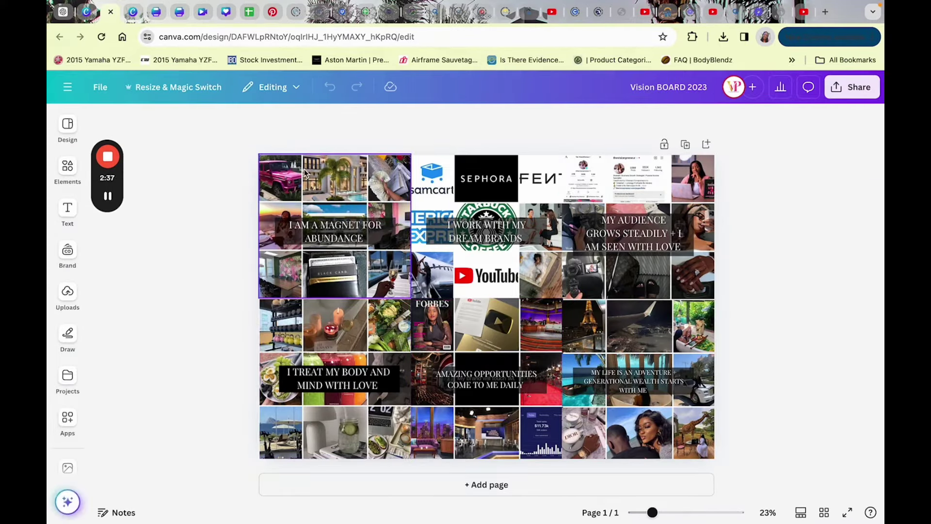
pyautogui.click(386, 266)
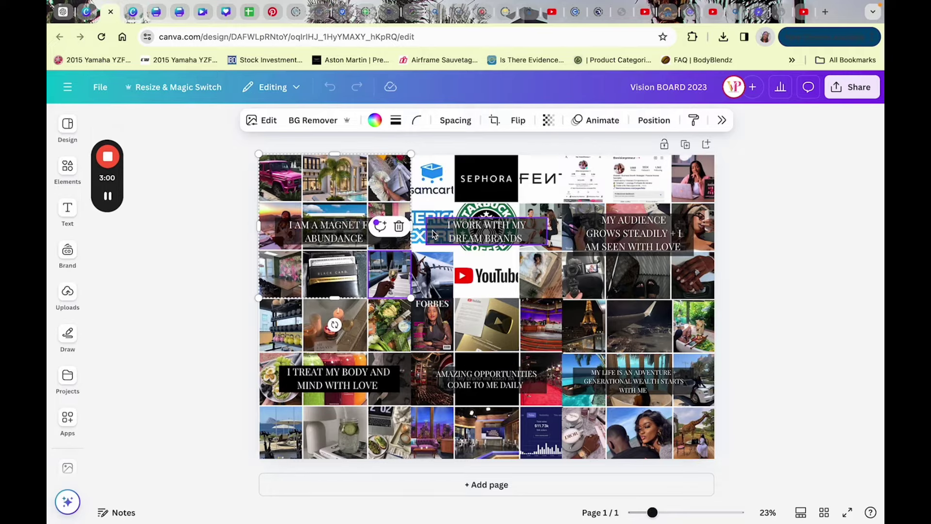
pyautogui.click(107, 196)
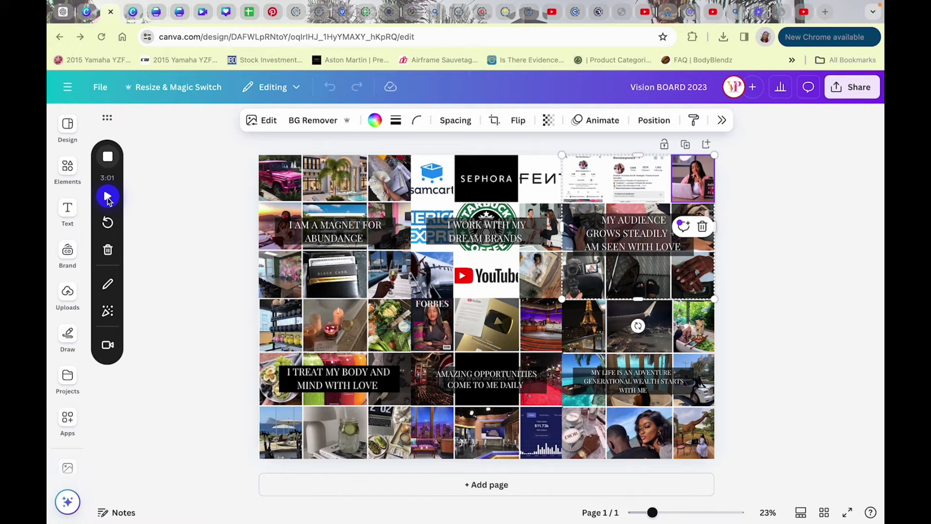
pyautogui.click(108, 198)
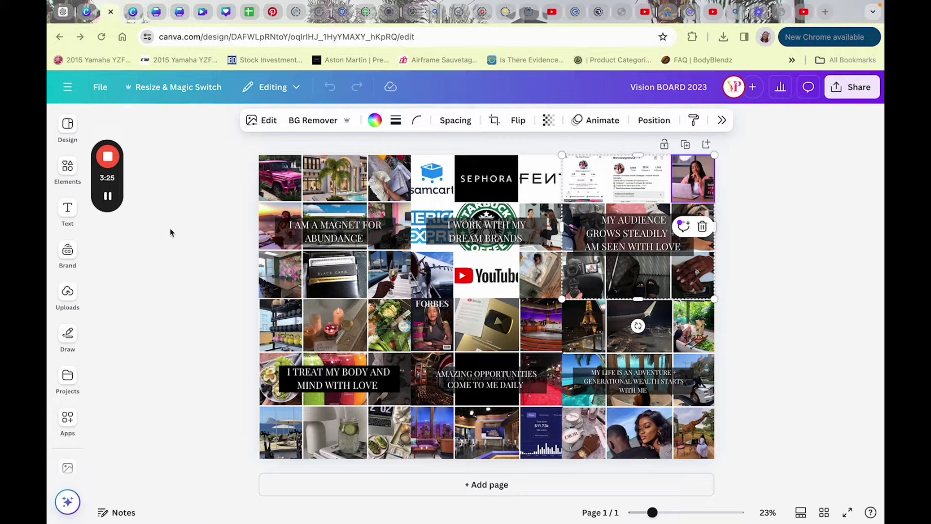
pyautogui.moveTo(108, 197)
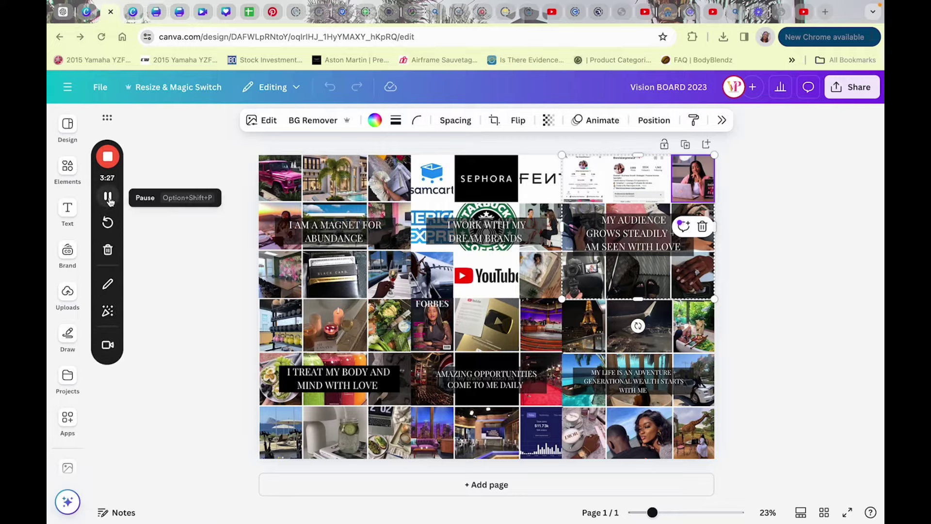
# Step: Switch back to the untitled frame-grid design and add a text box rotated to read vertically from bottom to top
pyautogui.hotkey('ctrl', 'Tab')
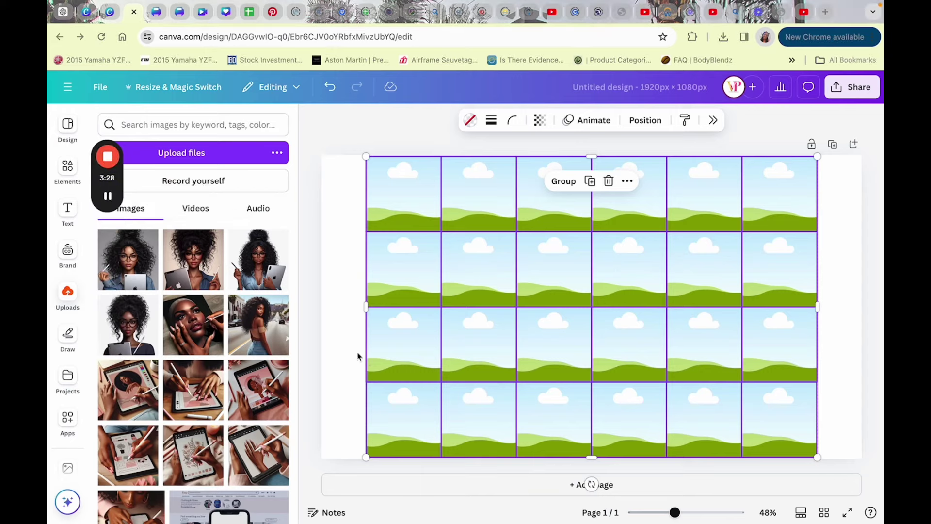
pyautogui.click(67, 210)
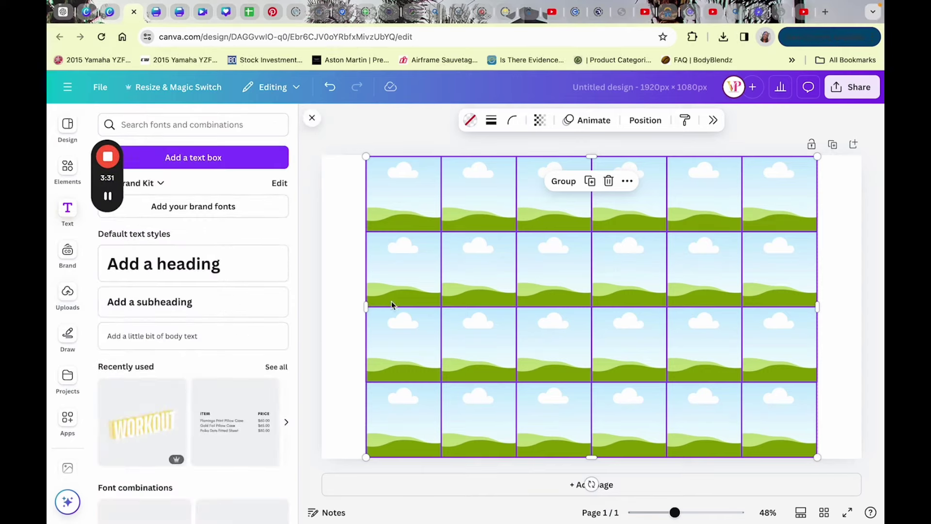
pyautogui.click(253, 161)
pyautogui.moveTo(580, 342); pyautogui.dragTo(685, 322)
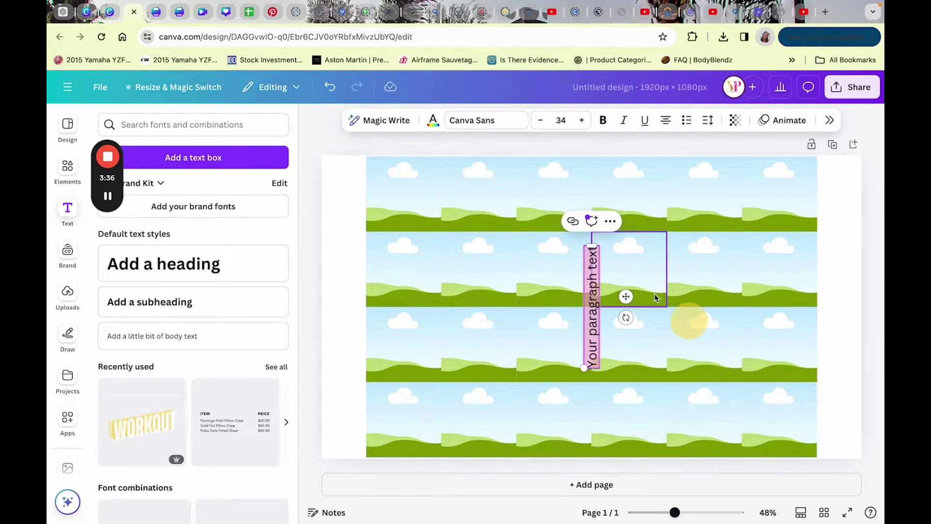
# Step: Move the vertical text box into the blank left margin beside the grid and enter the text 2024
pyautogui.moveTo(623, 297); pyautogui.dragTo(375, 232)
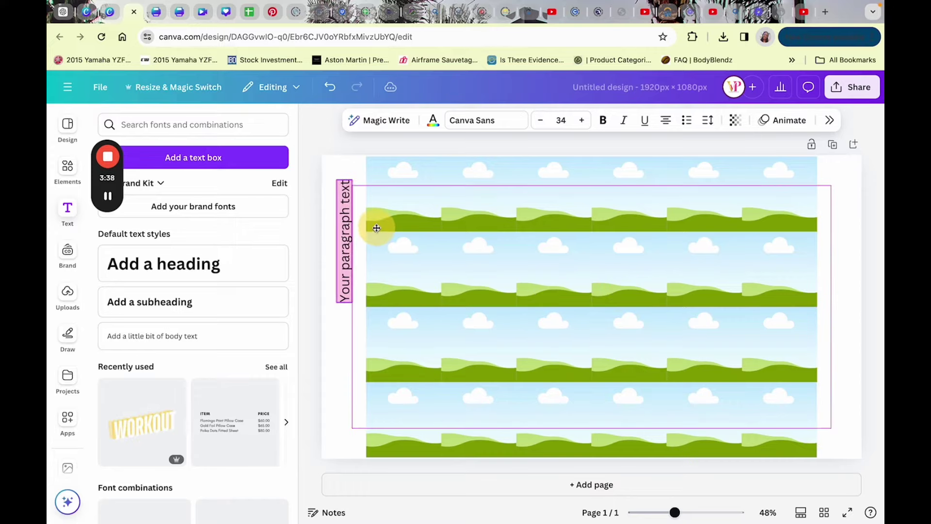
pyautogui.write('20')
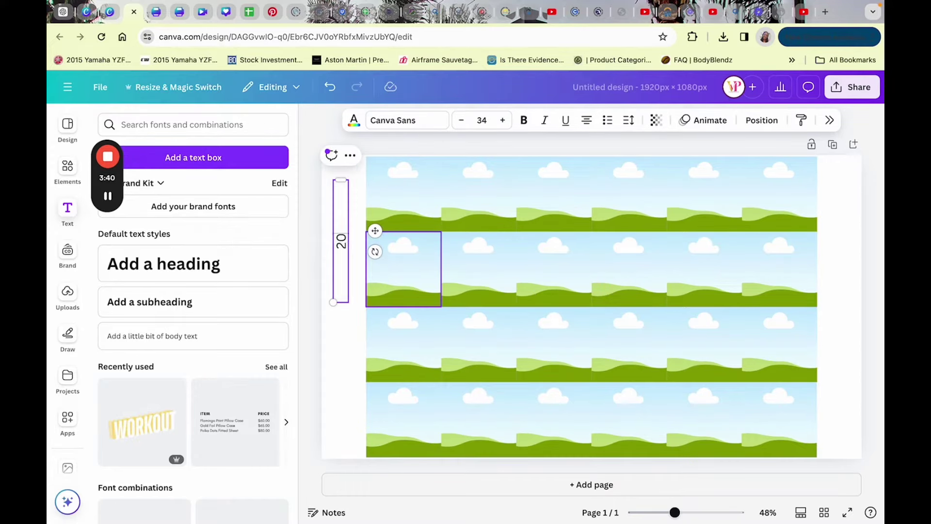
pyautogui.write('24')
# Step: Set the font of the 2024 text to Permanent Marker
pyautogui.click(341, 243)
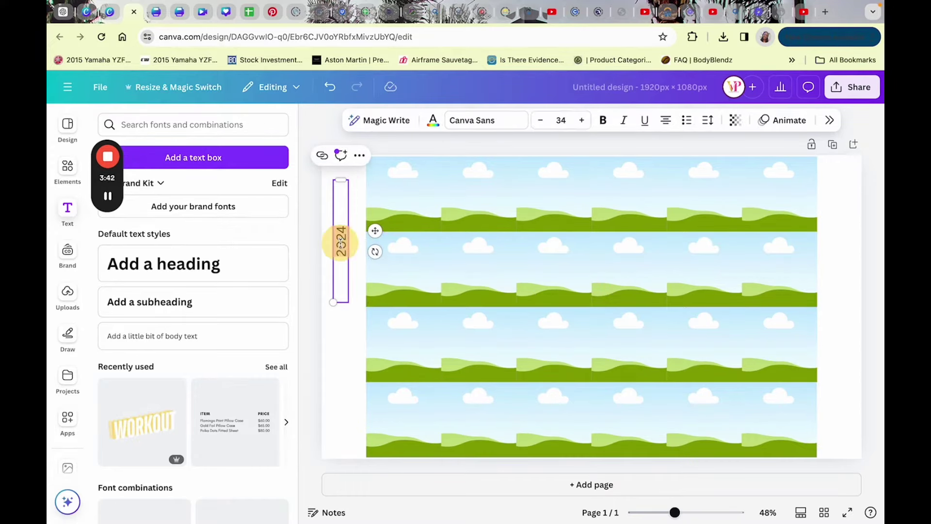
pyautogui.click(482, 120)
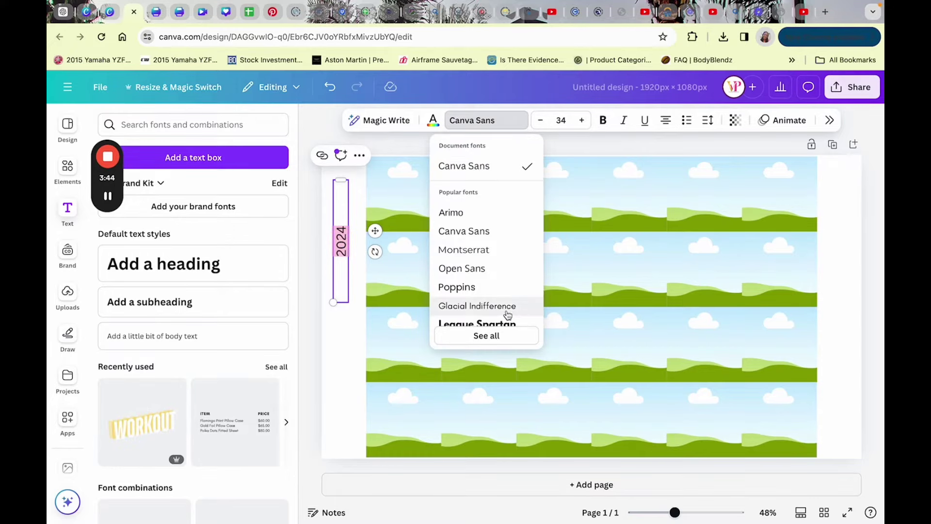
pyautogui.scroll(-3, 494, 203)
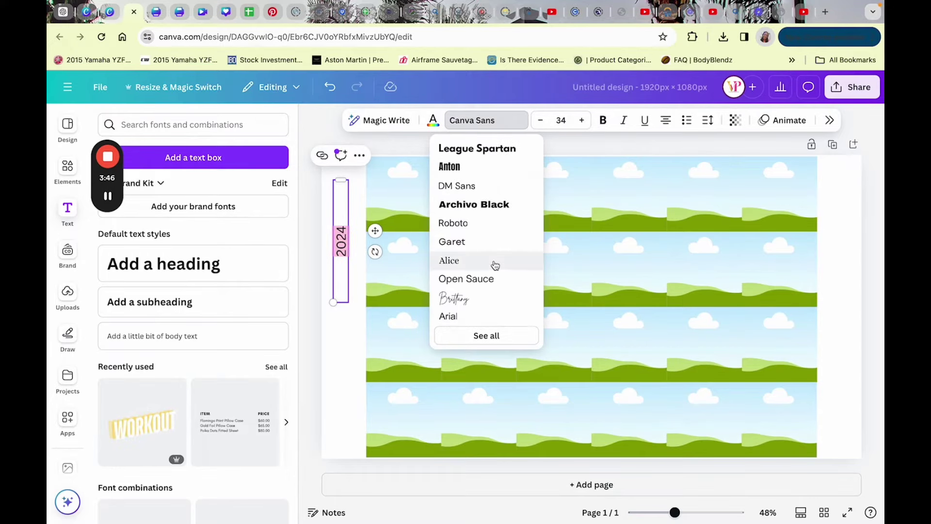
pyautogui.click(488, 334)
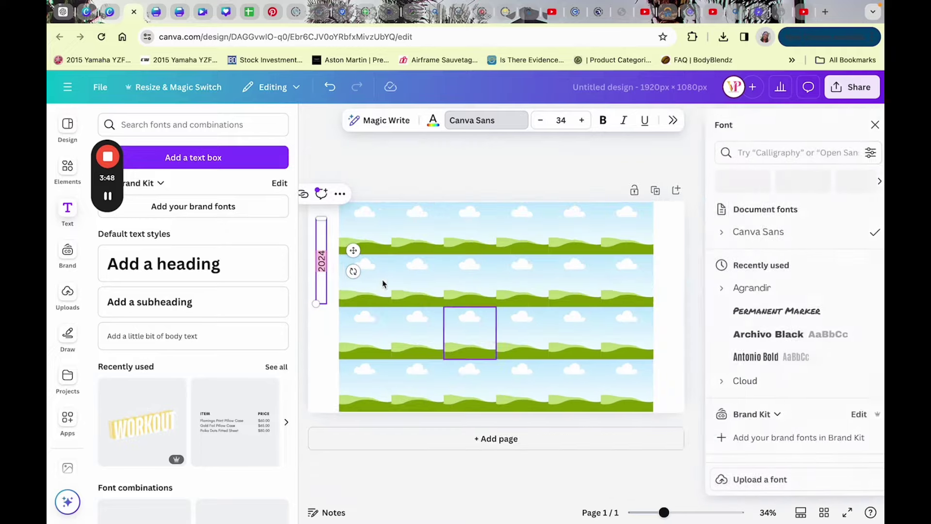
pyautogui.scroll(-3, 793, 292)
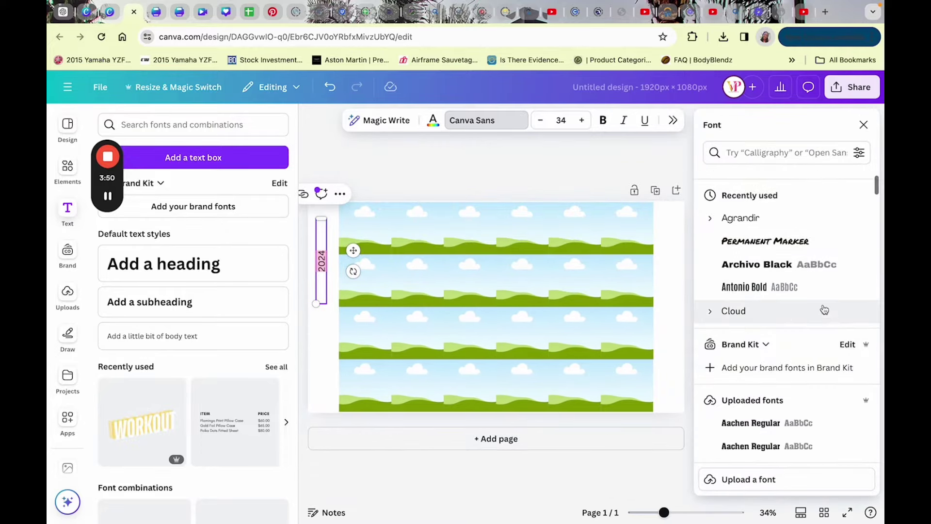
pyautogui.click(788, 249)
# Step: Increase the font size of the 2024 text to 80
pyautogui.click(581, 121)
pyautogui.click(582, 121)
pyautogui.click(581, 121)
pyautogui.click(581, 121)
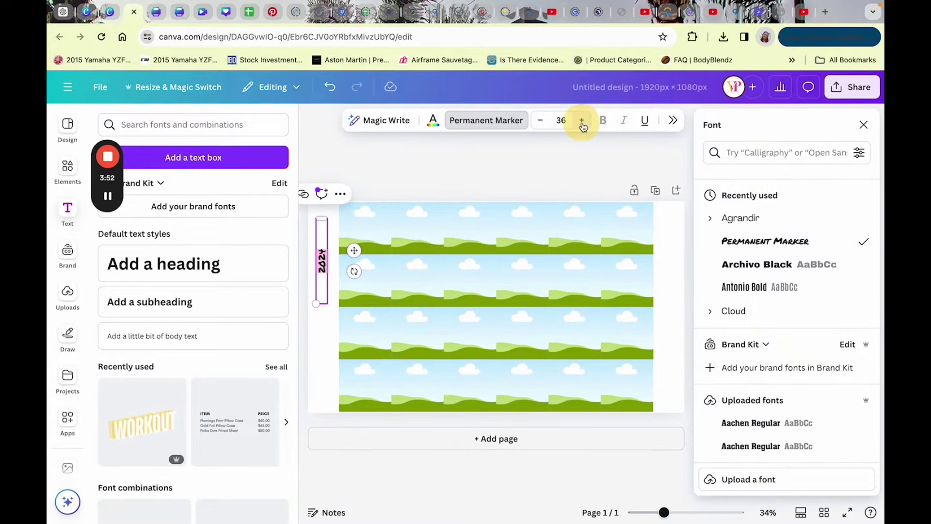
pyautogui.click(581, 122)
pyautogui.click(581, 122)
pyautogui.click(582, 121)
pyautogui.click(581, 121)
pyautogui.click(581, 121)
pyautogui.click(581, 121)
pyautogui.click(581, 122)
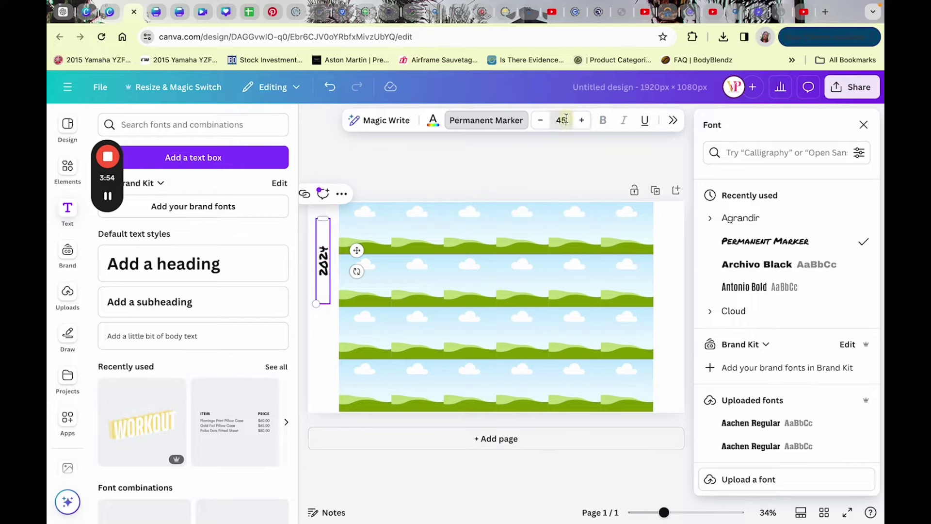
pyautogui.click(561, 120)
pyautogui.click(552, 402)
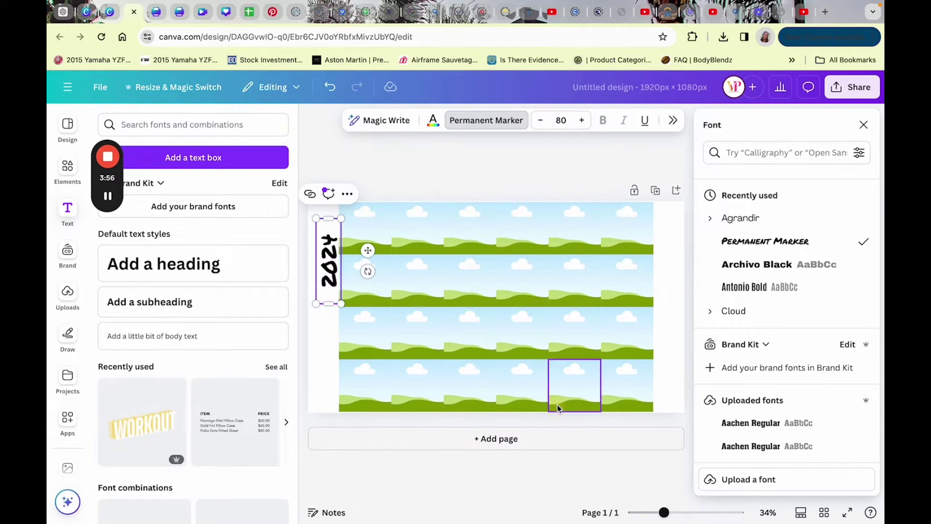
# Step: Position the 2024 text at the upper end of the left margin, against the grid, and deselect it
pyautogui.moveTo(368, 252)
pyautogui.mouseDown()
pyautogui.moveTo(357, 246)
pyautogui.moveTo(364, 235)
pyautogui.mouseUp()
pyautogui.click(363, 180)
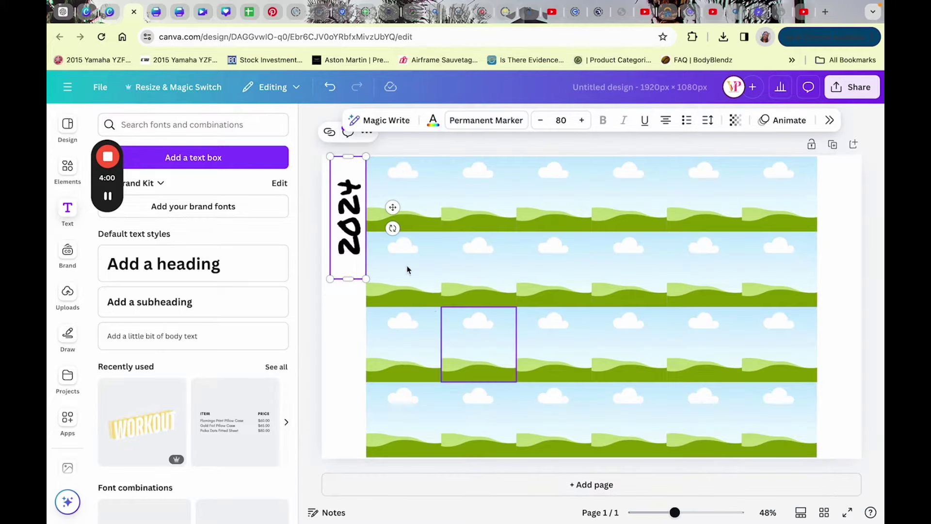
pyautogui.click(410, 148)
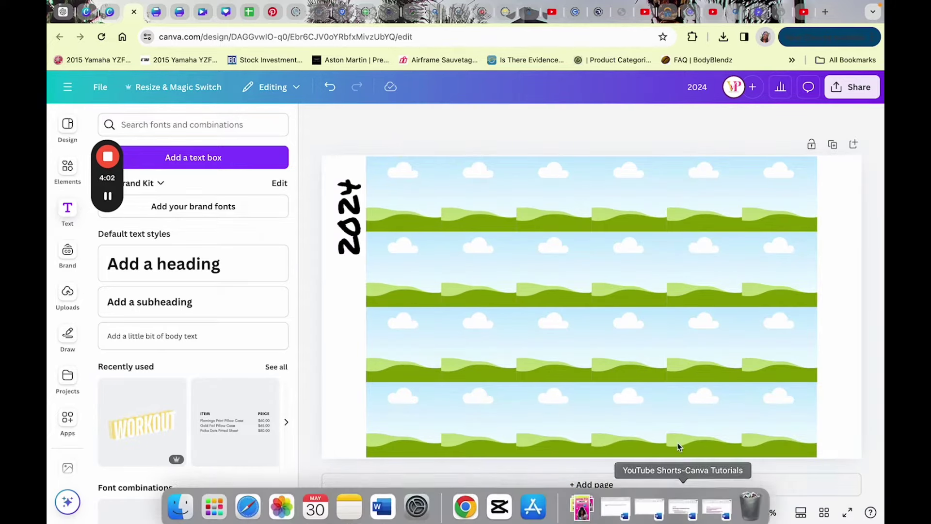
pyautogui.moveTo(674, 515); pyautogui.dragTo(666, 513)
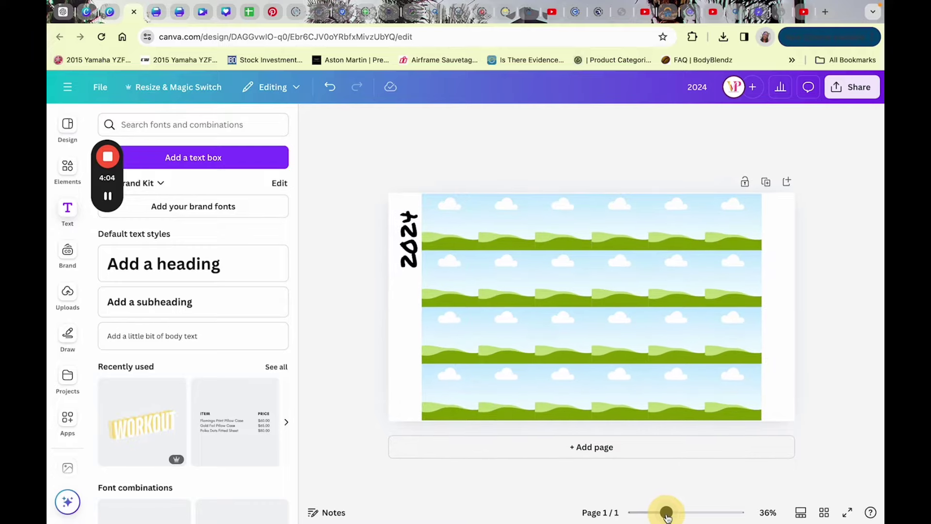
# Step: Duplicate the vertical 2024 text and place the copy at the lower end of the blank right margin
pyautogui.click(400, 260)
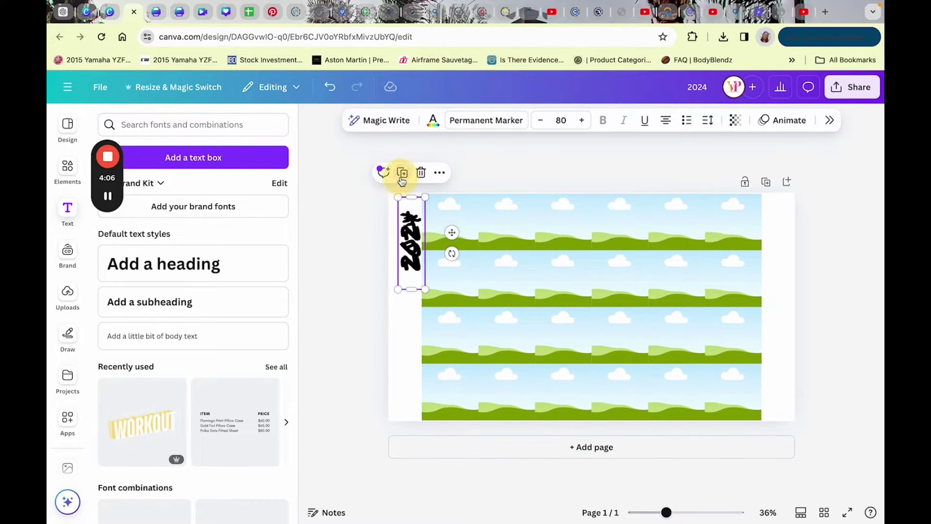
pyautogui.moveTo(448, 230); pyautogui.dragTo(716, 370)
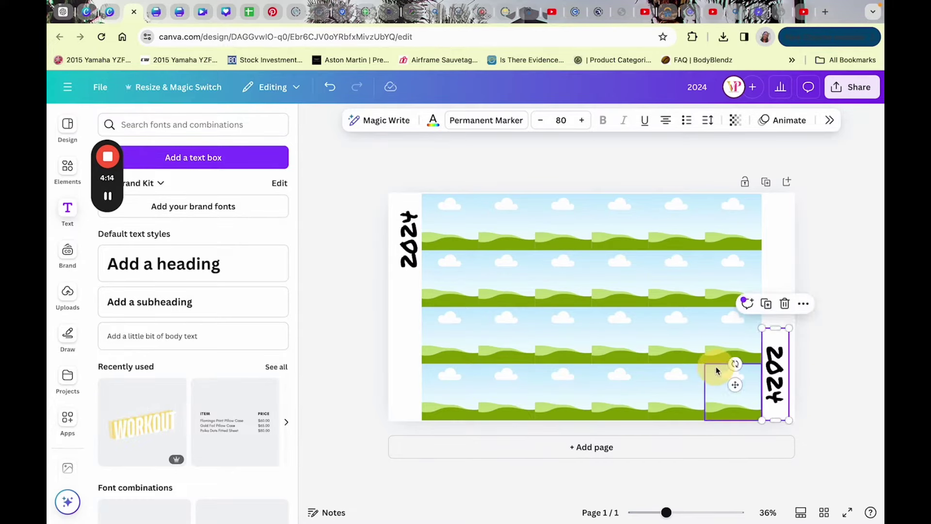
pyautogui.click(854, 234)
# Step: Add the three-star outline graphic, shrink it, and place it at the top of the right margin and the bottom of the left margin
pyautogui.click(67, 162)
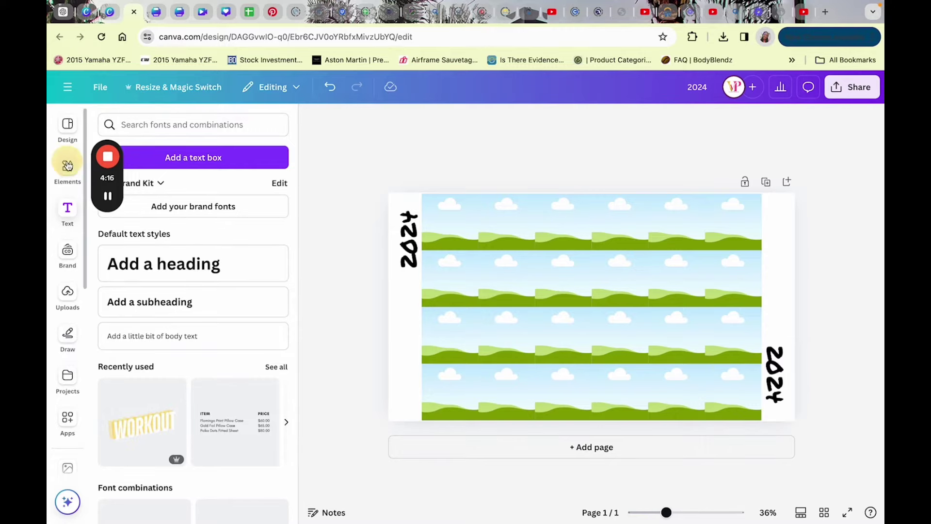
pyautogui.scroll(15, 208, 365)
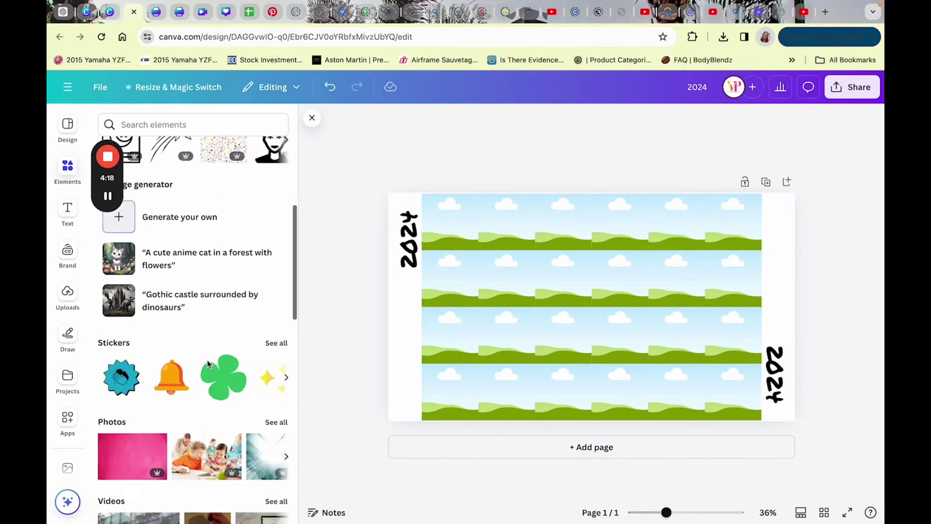
pyautogui.click(182, 216)
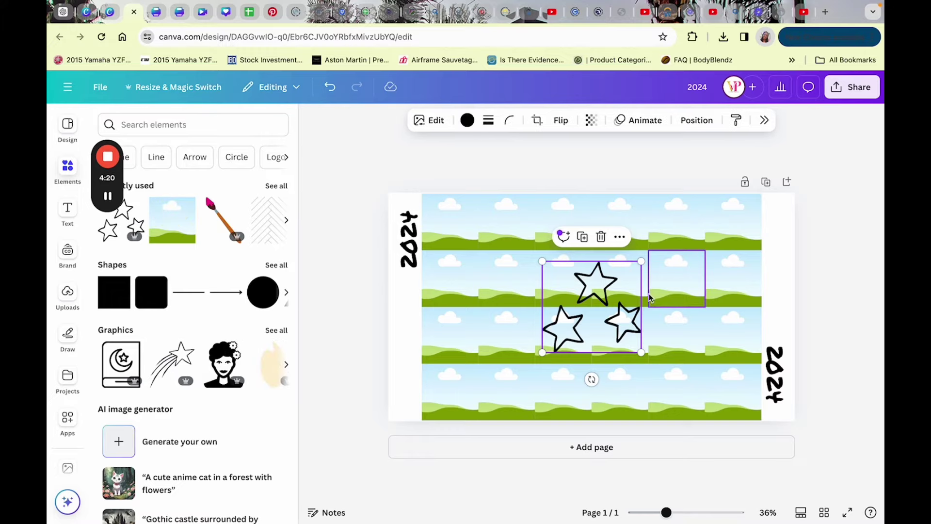
pyautogui.moveTo(642, 261); pyautogui.dragTo(570, 330)
pyautogui.moveTo(567, 380); pyautogui.dragTo(785, 250)
pyautogui.click(399, 367)
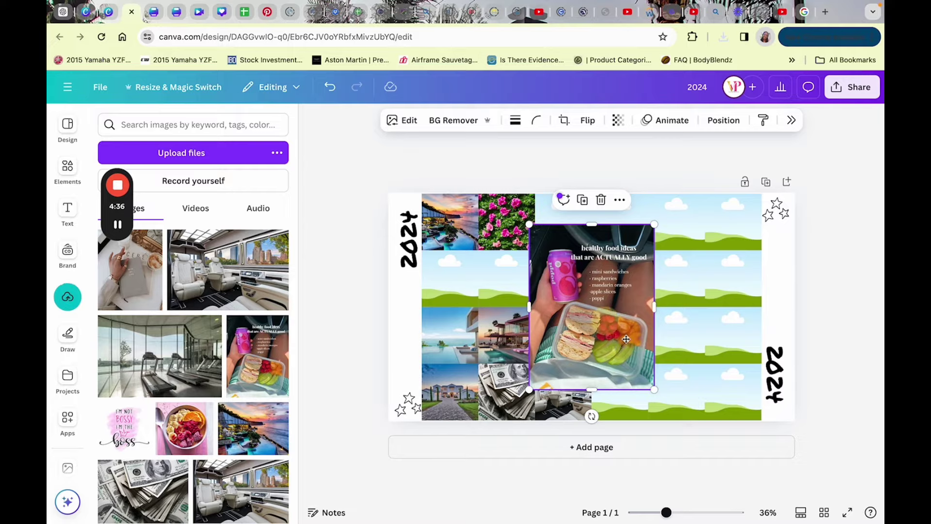
# Step: Fill the grid's last column with the healthy food ideas photo in the bottom frame and the fruit bowl photo directly above it
pyautogui.moveTo(587, 318); pyautogui.dragTo(728, 394)
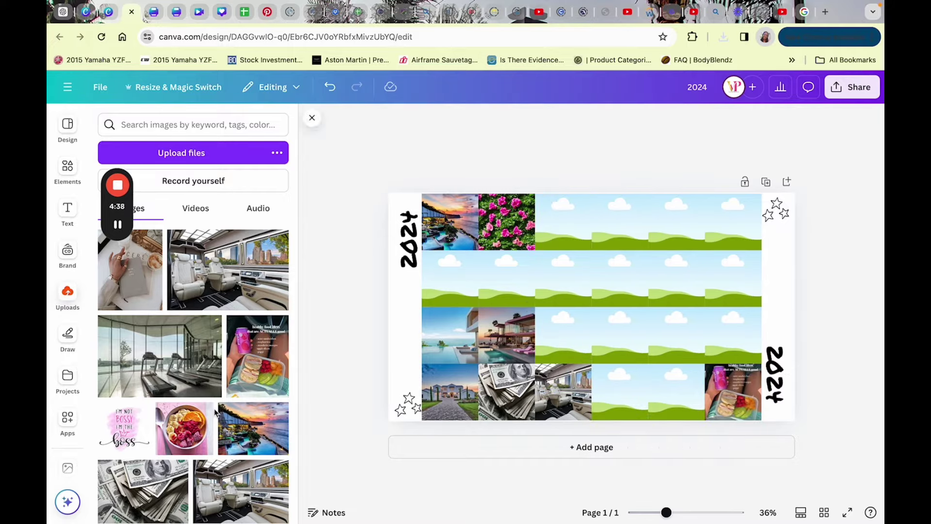
pyautogui.click(194, 430)
pyautogui.moveTo(591, 311); pyautogui.dragTo(739, 336)
# Step: Place the uploaded gym treadmill photo in the fourth frame of the bottom row
pyautogui.click(160, 355)
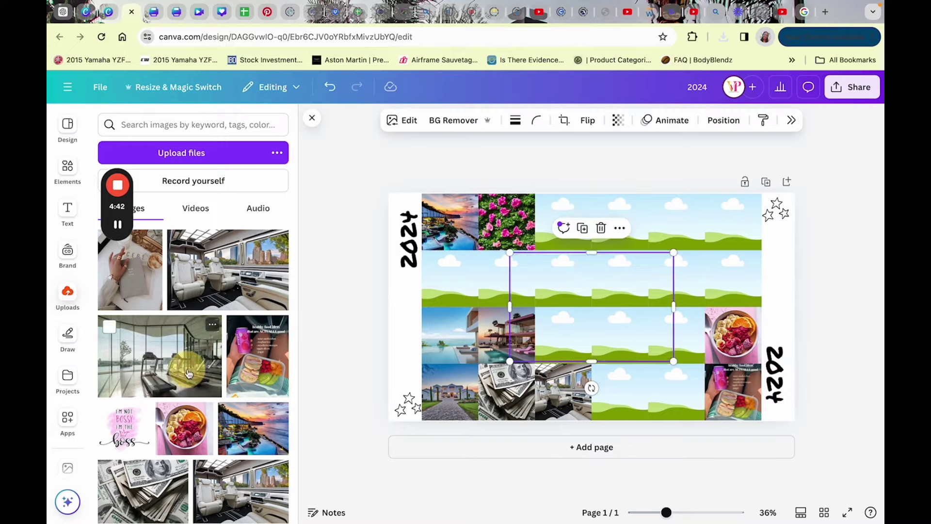
pyautogui.moveTo(620, 322); pyautogui.dragTo(616, 337)
pyautogui.moveTo(617, 401); pyautogui.dragTo(618, 401)
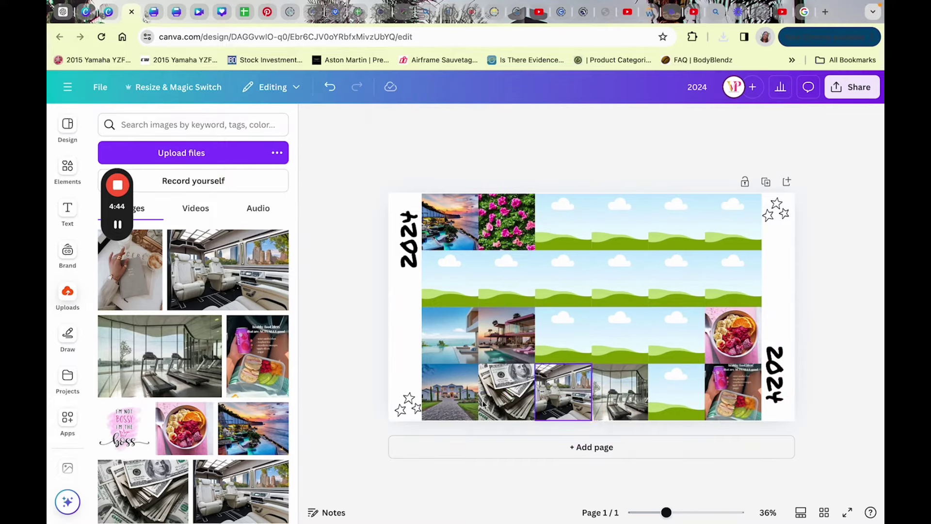
# Step: Try the uploaded van interior photo in the third frame of the top row and delete it again
pyautogui.click(204, 277)
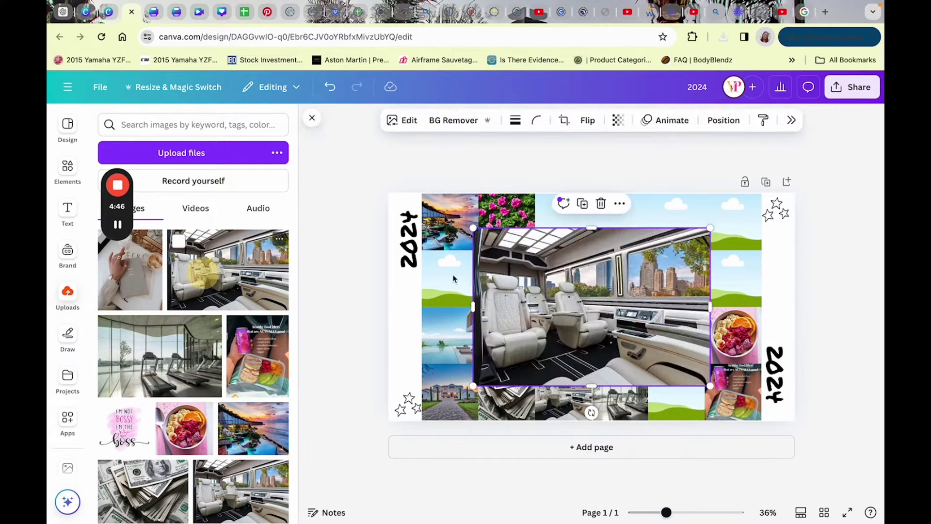
pyautogui.moveTo(563, 325); pyautogui.dragTo(569, 222)
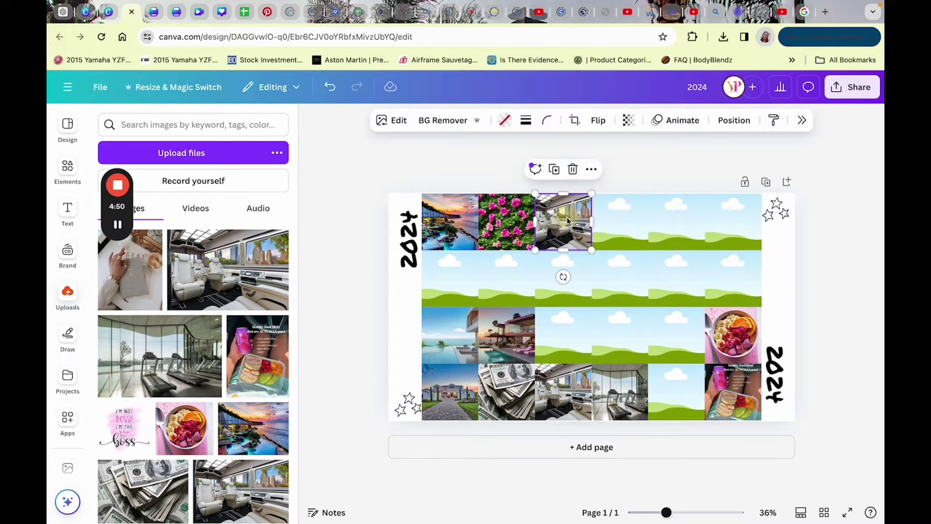
pyautogui.press('BackSpace')
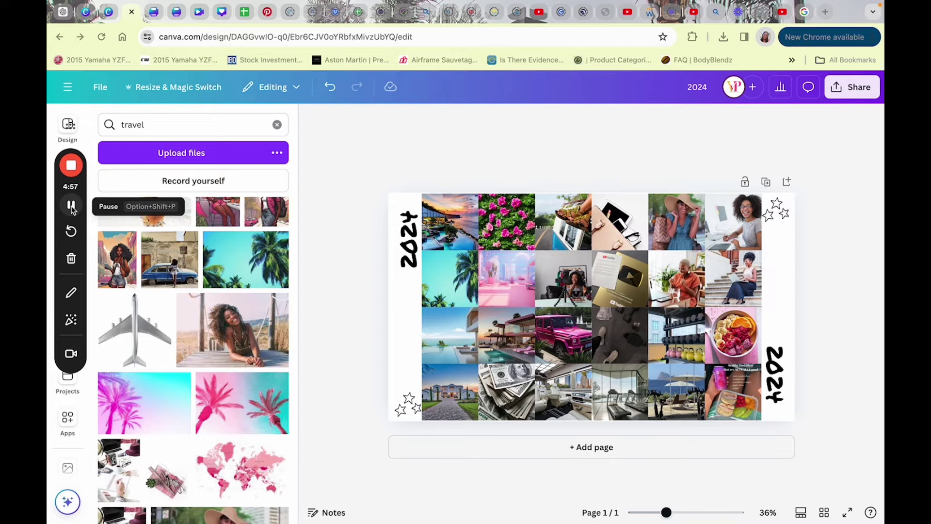
# Step: Add a text box in the middle of the photo grid and replace its placeholder with Career
pyautogui.moveTo(70, 165); pyautogui.dragTo(110, 258)
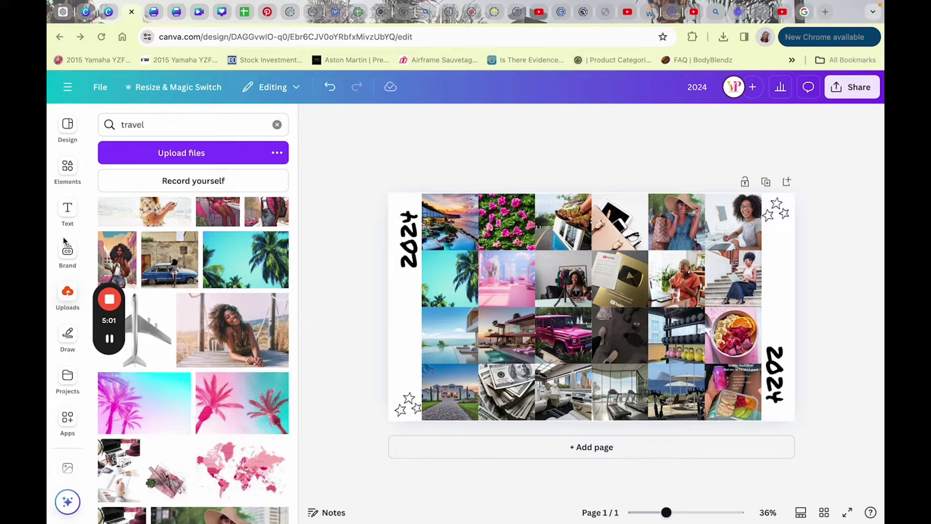
pyautogui.click(68, 212)
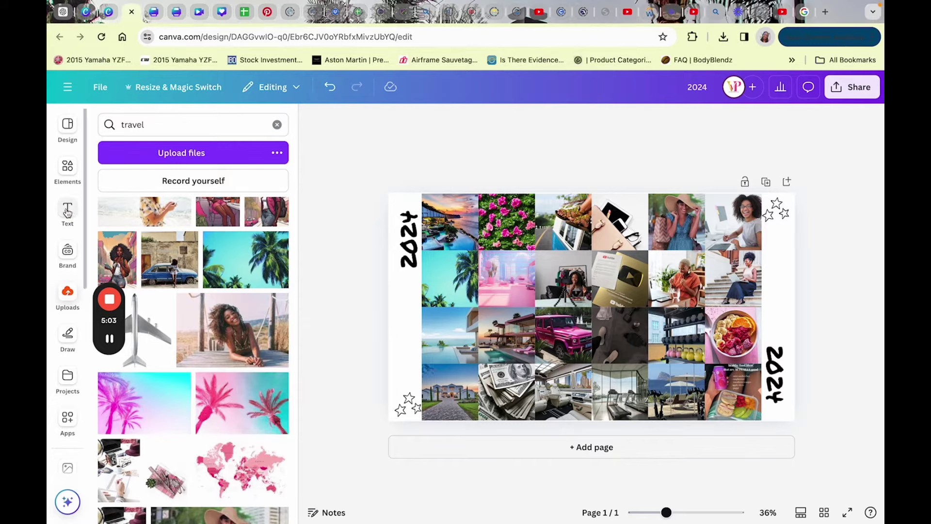
pyautogui.click(235, 154)
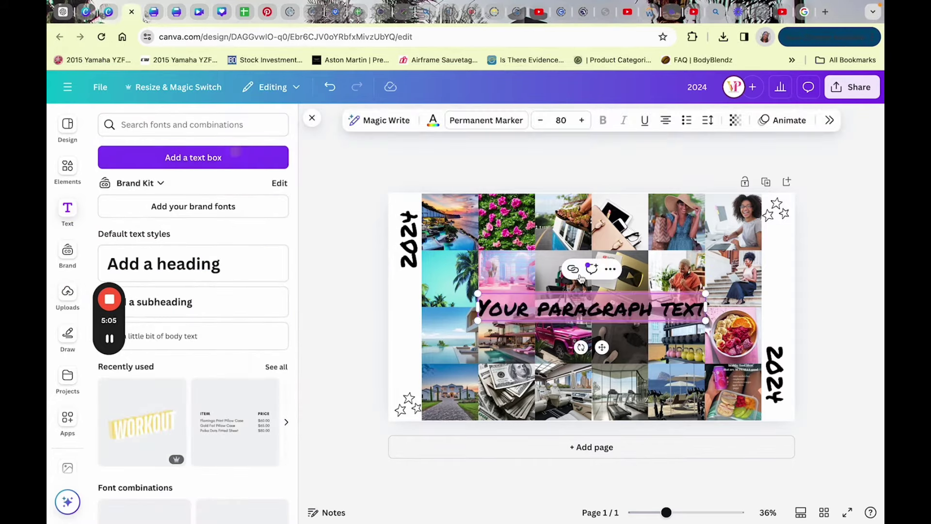
pyautogui.doubleClick(561, 310)
pyautogui.write('CAREER')
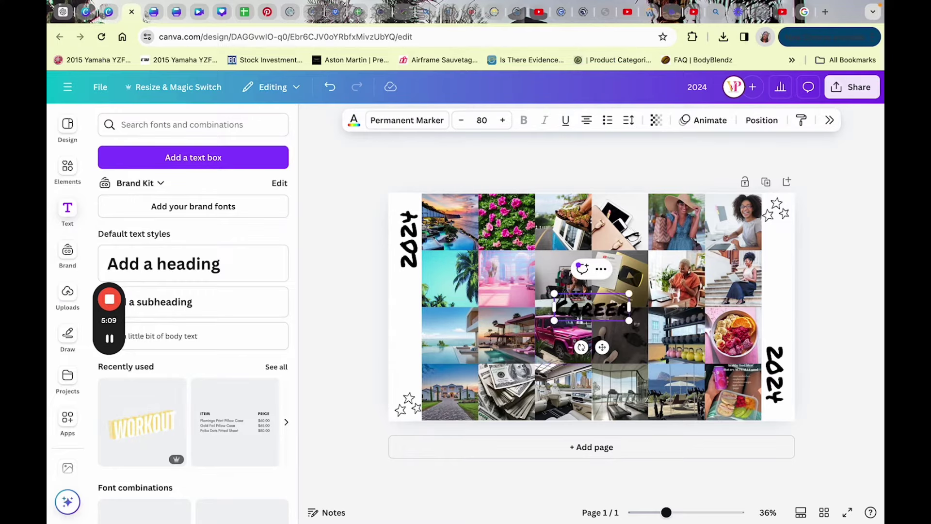
# Step: Apply the Background text effect to the Career label and set the background color to black
pyautogui.doubleClick(616, 315)
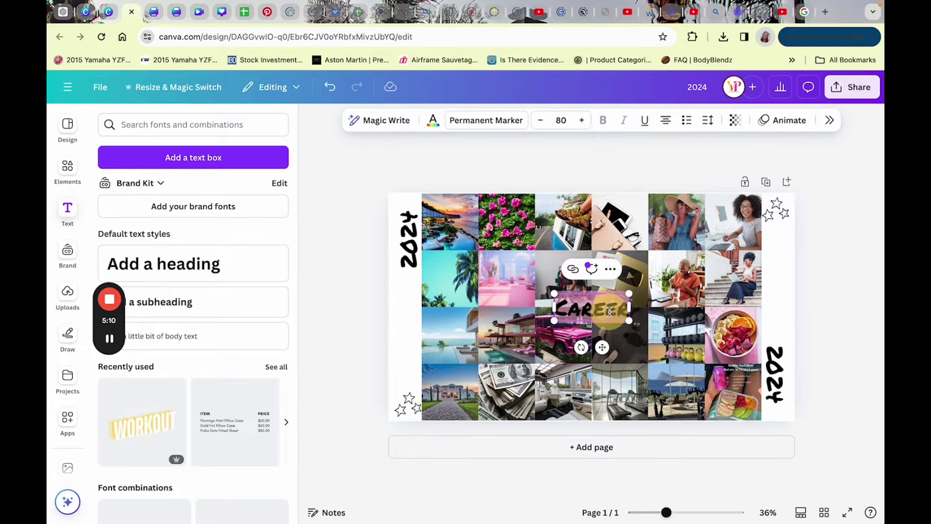
pyautogui.click(829, 120)
pyautogui.hscroll(5, 826, 195)
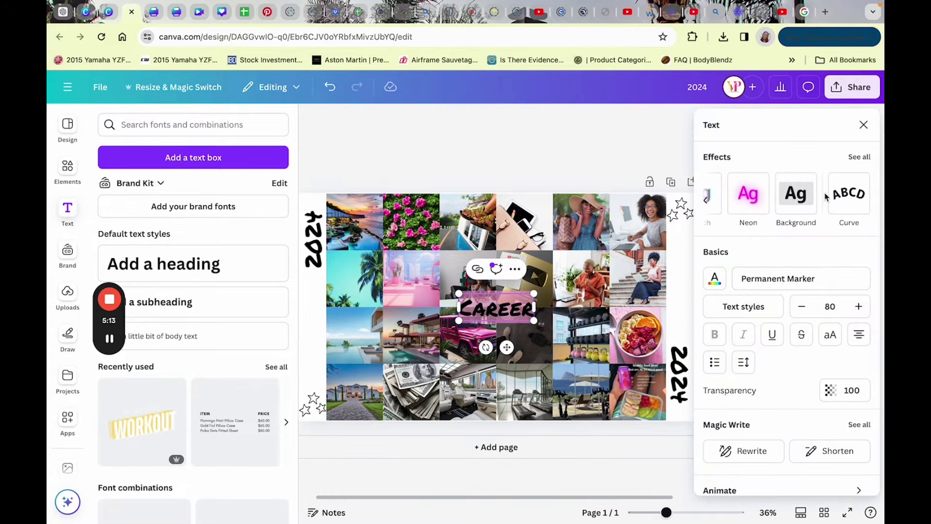
pyautogui.click(797, 196)
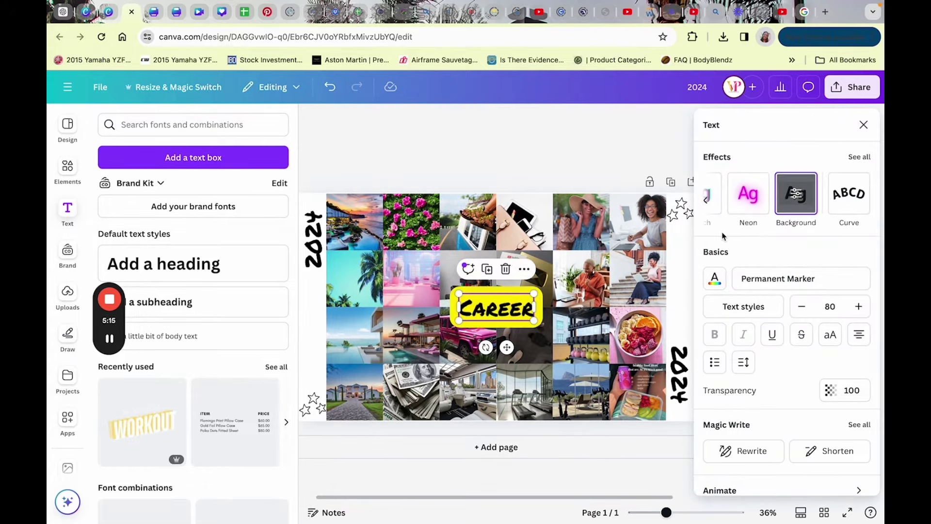
pyautogui.click(796, 195)
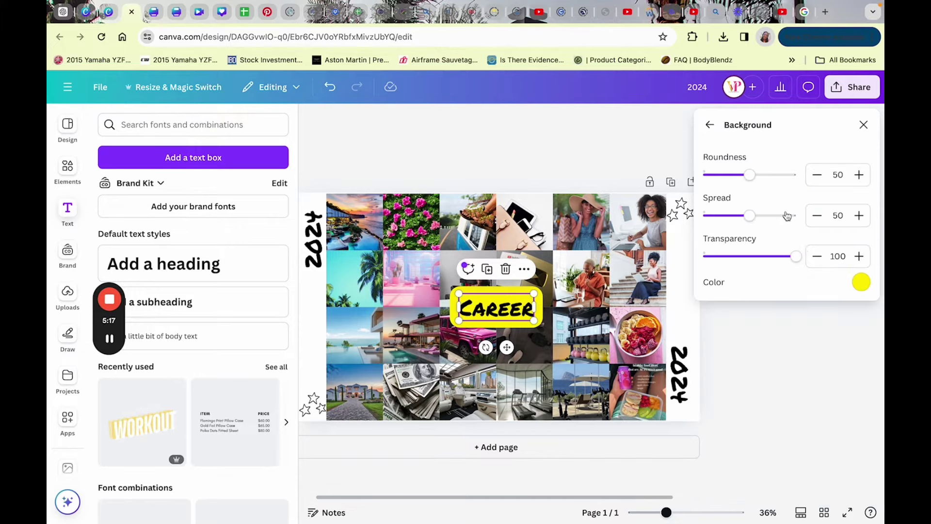
pyautogui.click(861, 282)
pyautogui.click(737, 340)
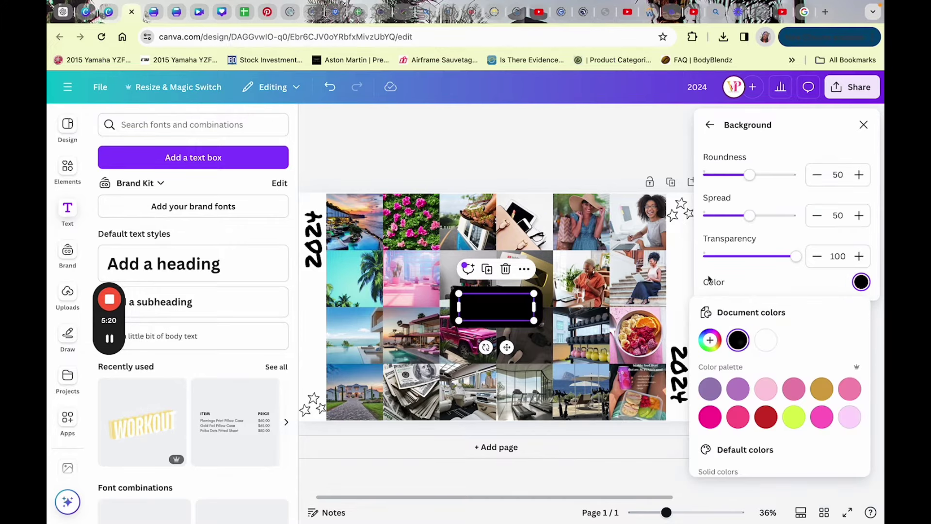
# Step: Try white as the background color behind the Career text and switch it back to black
pyautogui.doubleClick(510, 307)
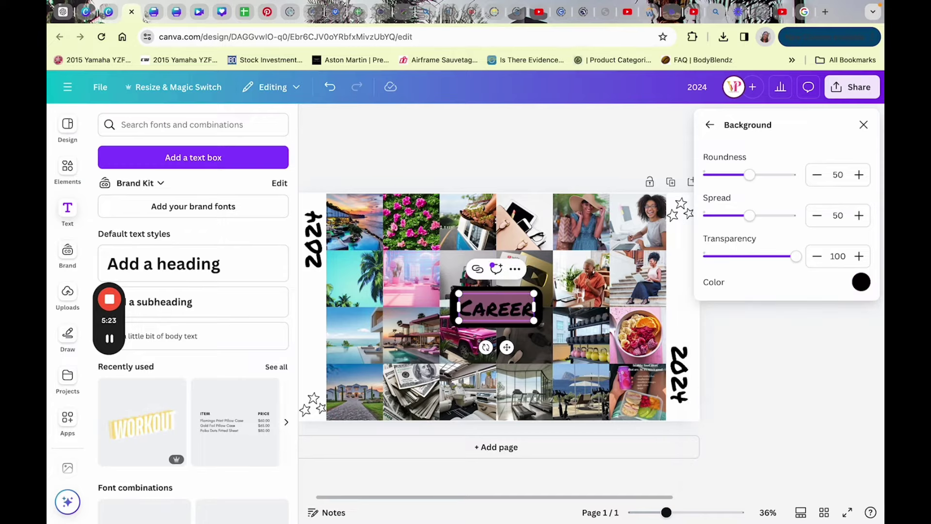
pyautogui.click(861, 283)
pyautogui.click(764, 345)
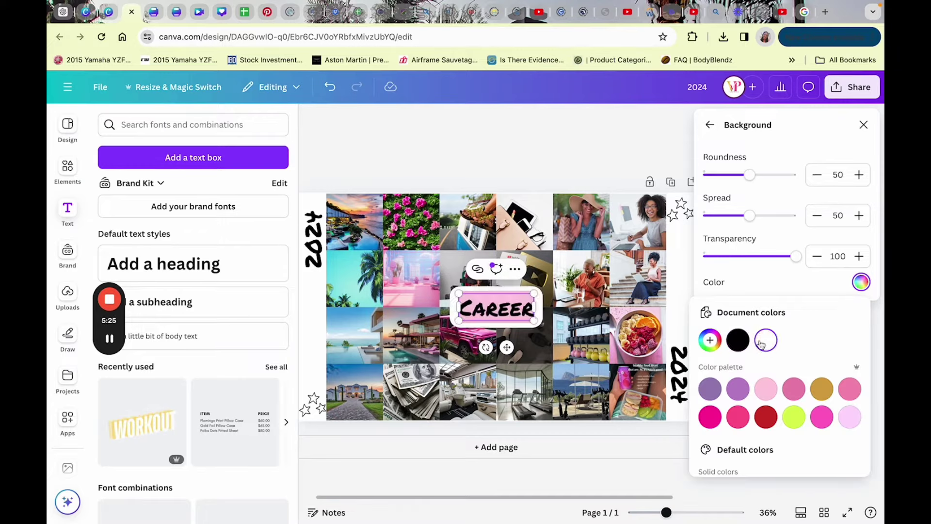
pyautogui.click(739, 341)
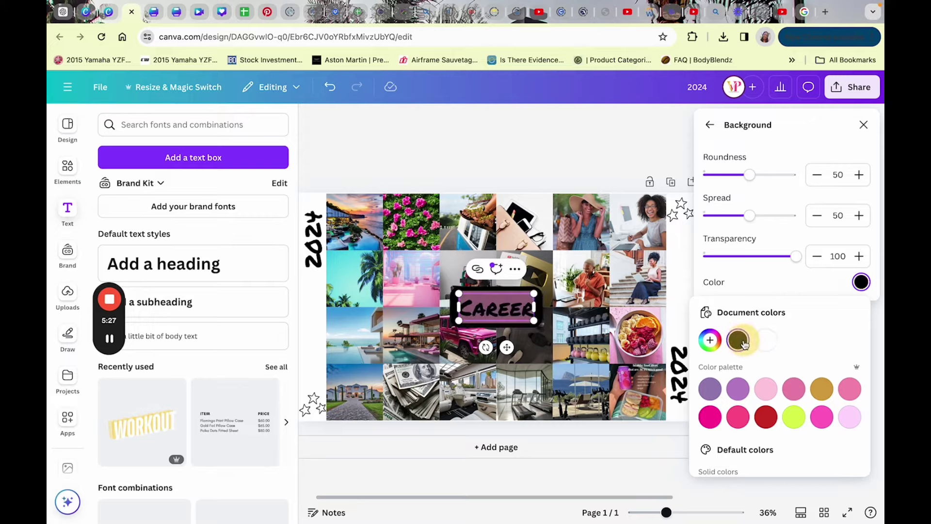
# Step: Change the text color of the Career label to white
pyautogui.click(709, 125)
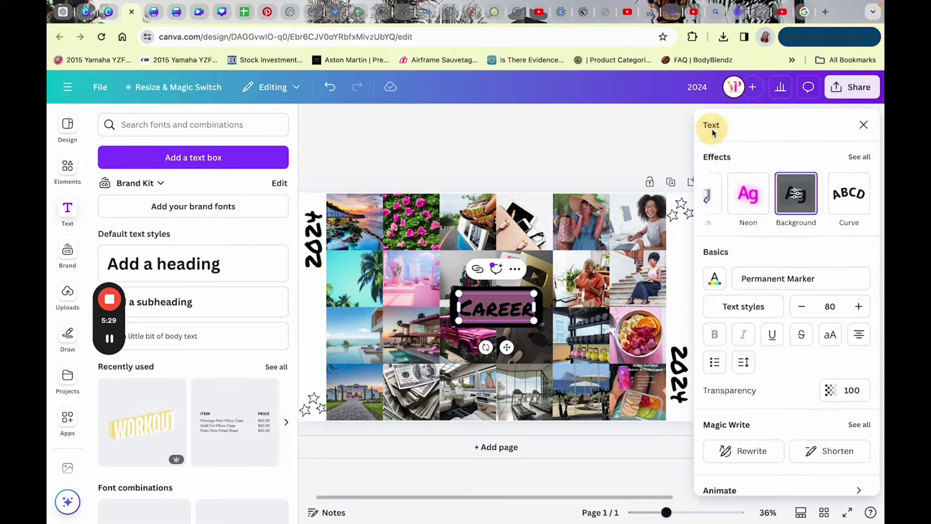
pyautogui.scroll(-1, 735, 221)
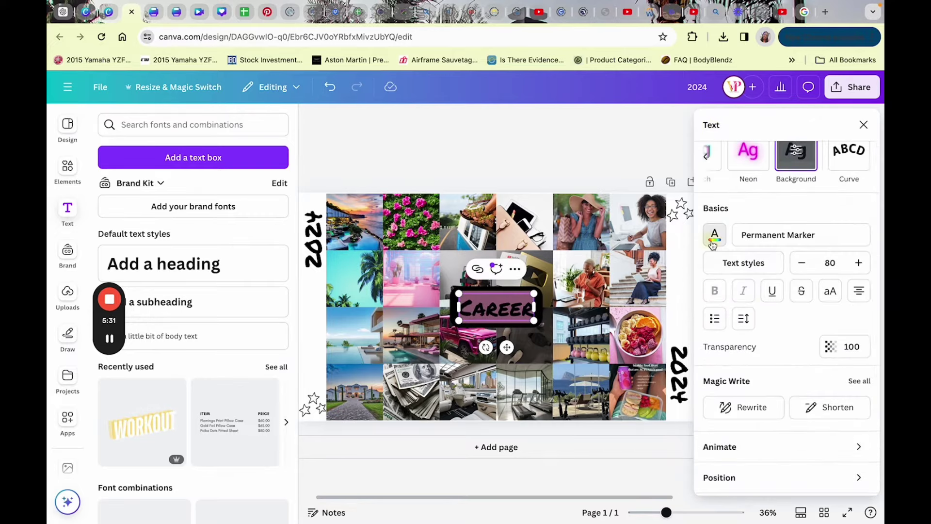
pyautogui.click(714, 235)
pyautogui.click(768, 217)
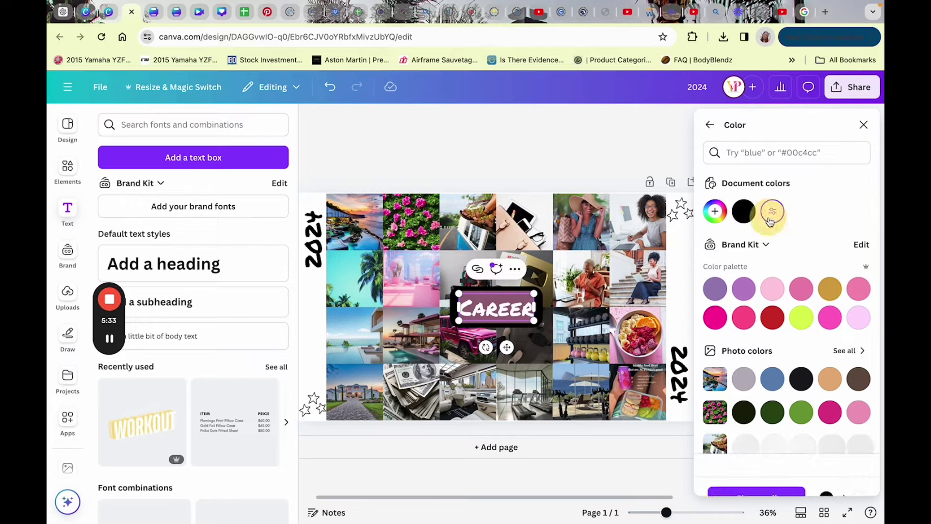
pyautogui.click(710, 126)
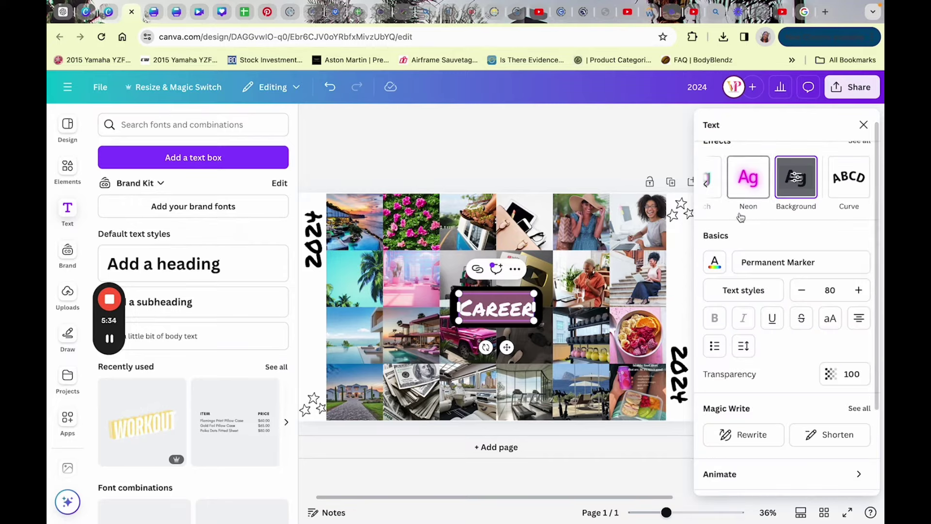
# Step: Try the Cloud font on the Career label and settle on Aeonik Light Italic
pyautogui.click(770, 262)
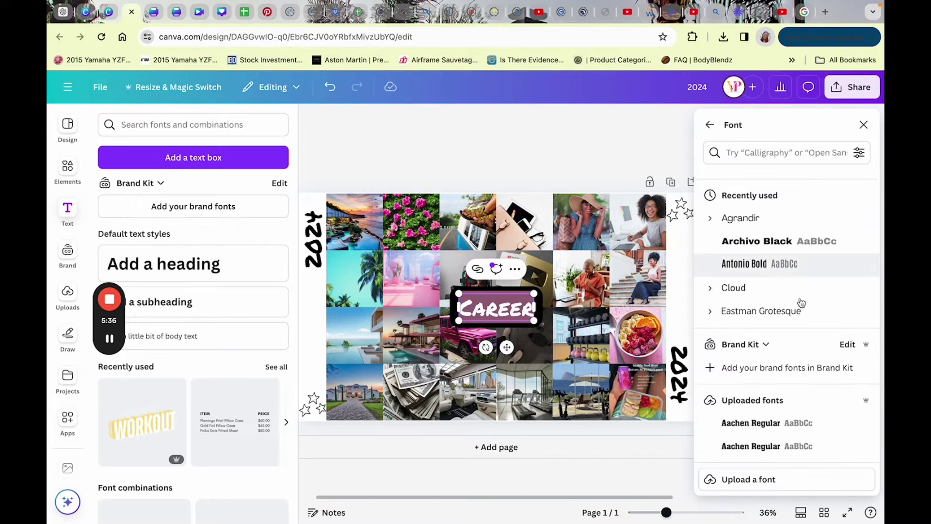
pyautogui.scroll(-1, 801, 307)
pyautogui.click(786, 267)
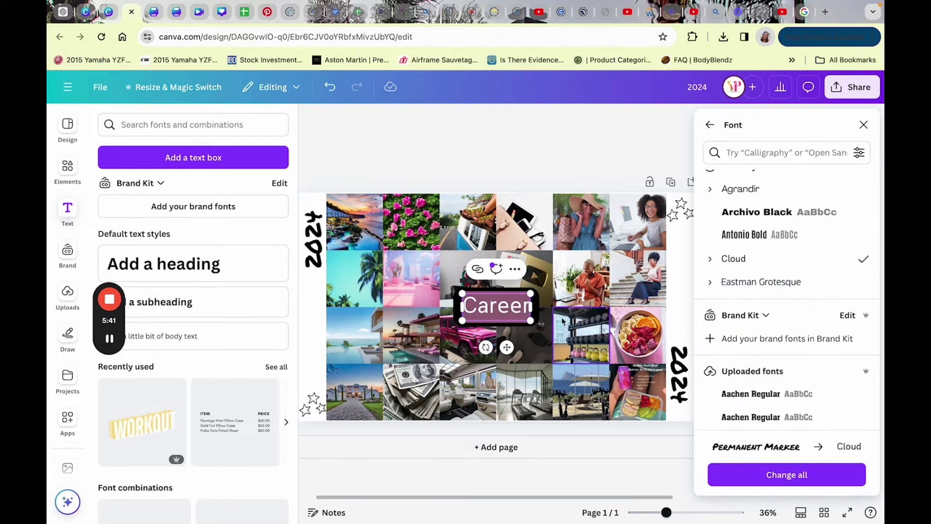
pyautogui.scroll(-1, 739, 401)
pyautogui.scroll(-8, 739, 398)
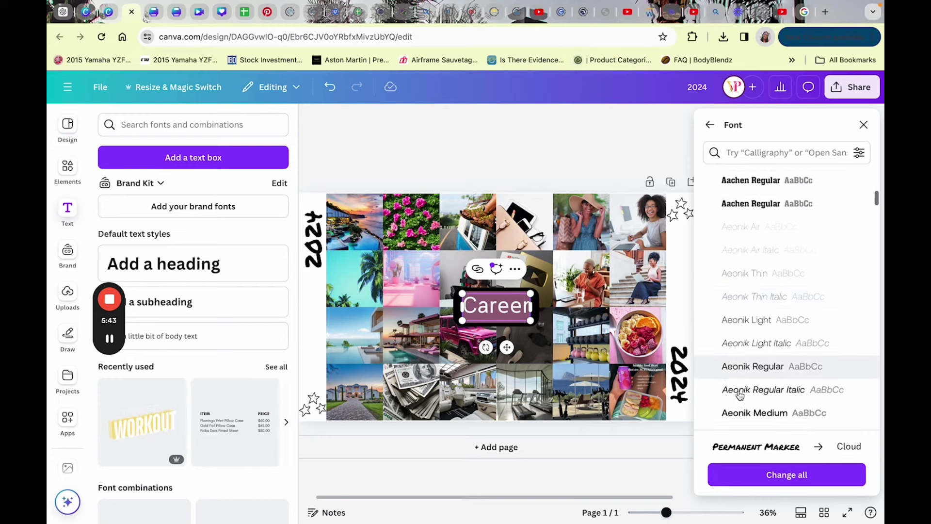
pyautogui.click(758, 251)
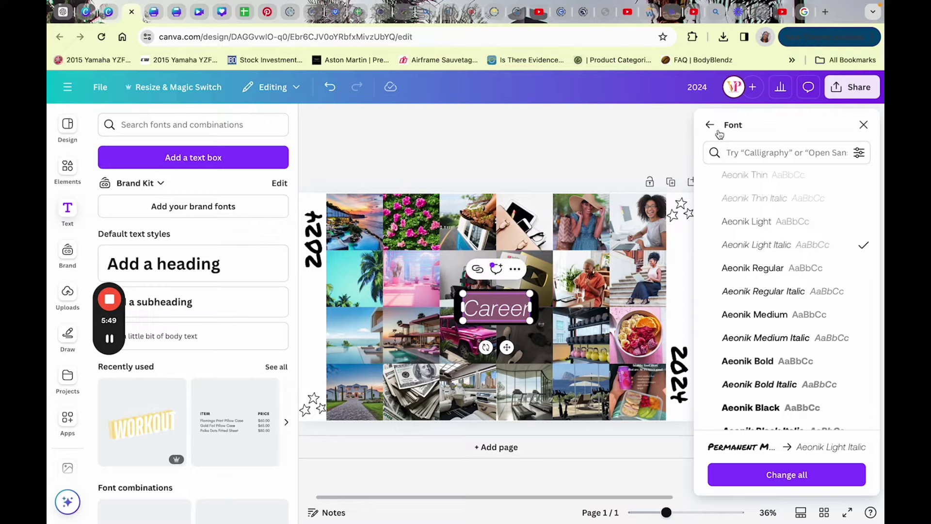
# Step: Set the roundness of the Career label's background to 16
pyautogui.click(711, 126)
pyautogui.click(791, 192)
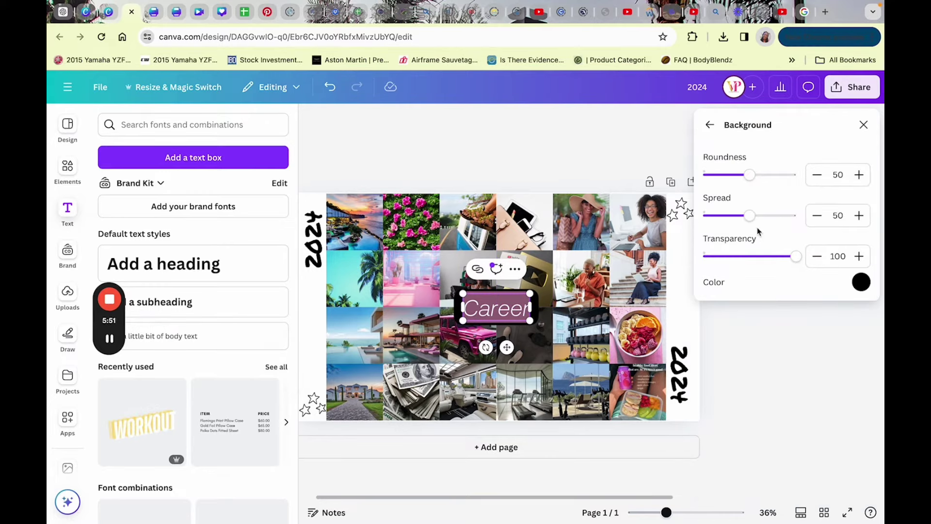
pyautogui.moveTo(748, 180); pyautogui.dragTo(717, 176)
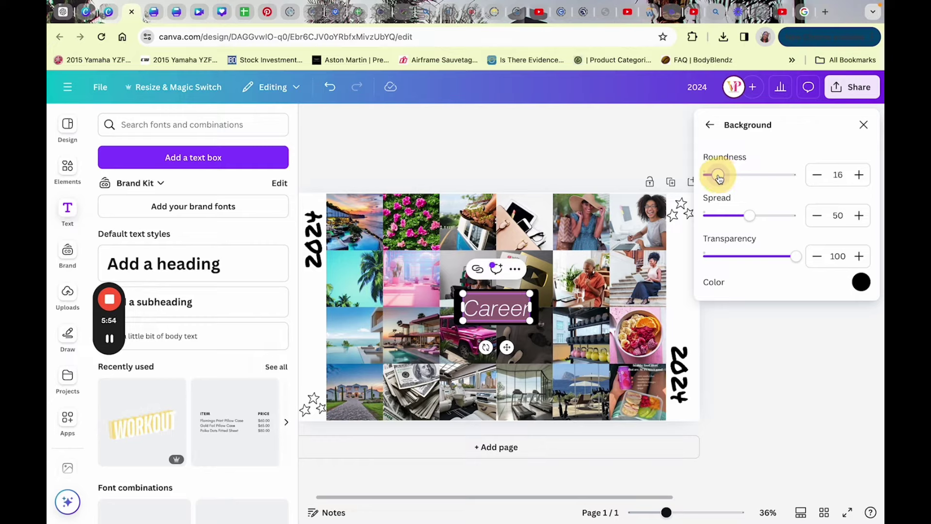
pyautogui.click(711, 124)
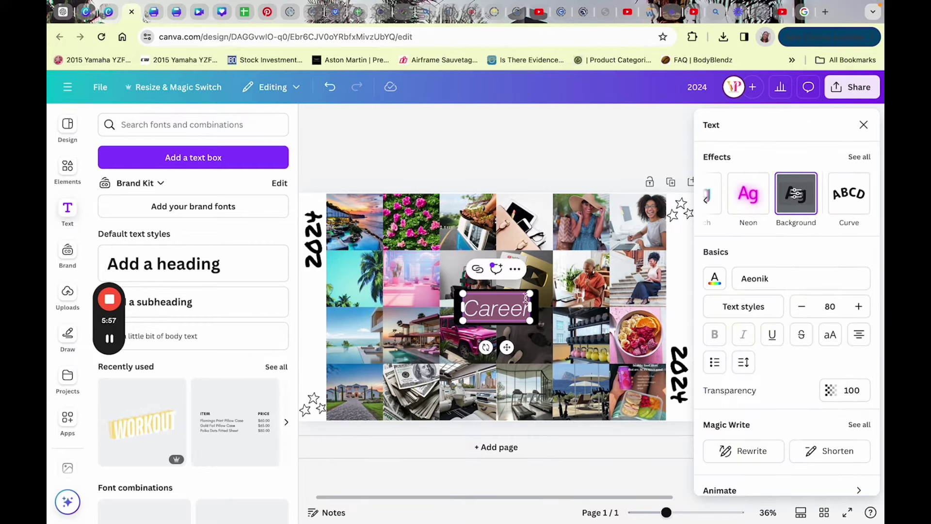
# Step: Shrink the Career label to about font size 35 and place it where the four upper-right photos of the grid meet
pyautogui.moveTo(529, 294); pyautogui.dragTo(620, 283)
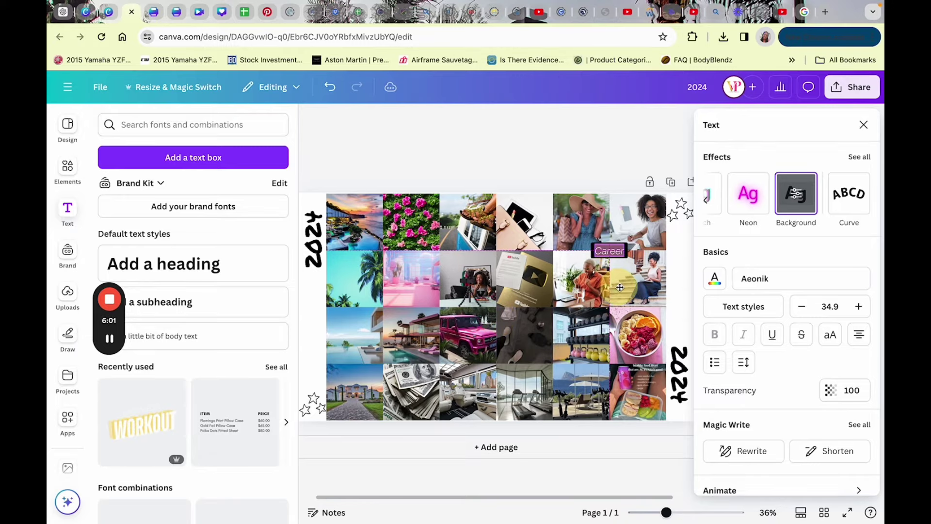
pyautogui.click(646, 154)
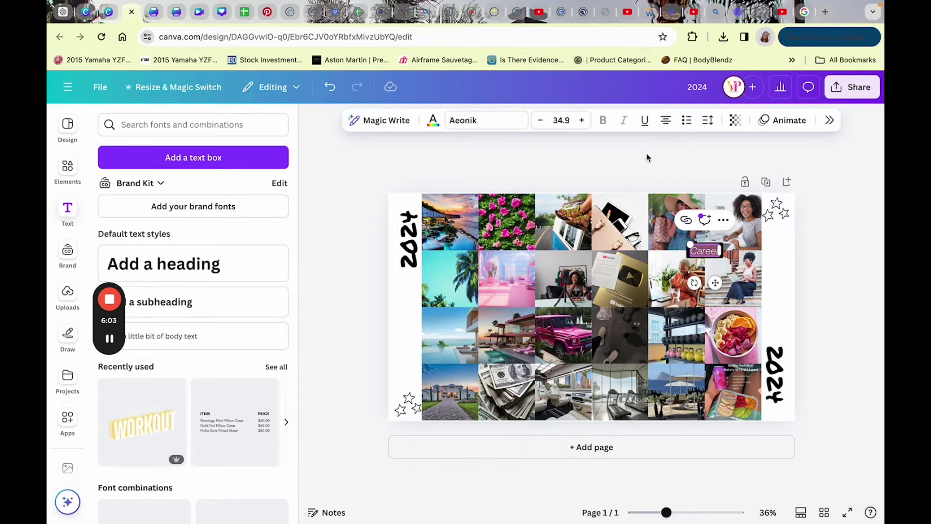
pyautogui.click(647, 154)
# Step: Duplicate the Career label and place the copy directly below it, where the four lower-right photos of the grid meet
pyautogui.click(706, 251)
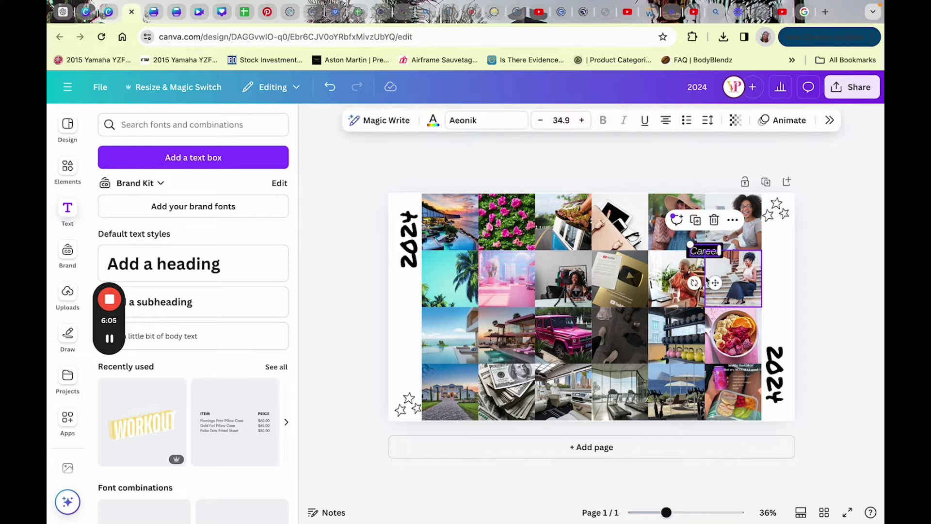
pyautogui.click(696, 225)
pyautogui.moveTo(723, 283); pyautogui.dragTo(712, 340)
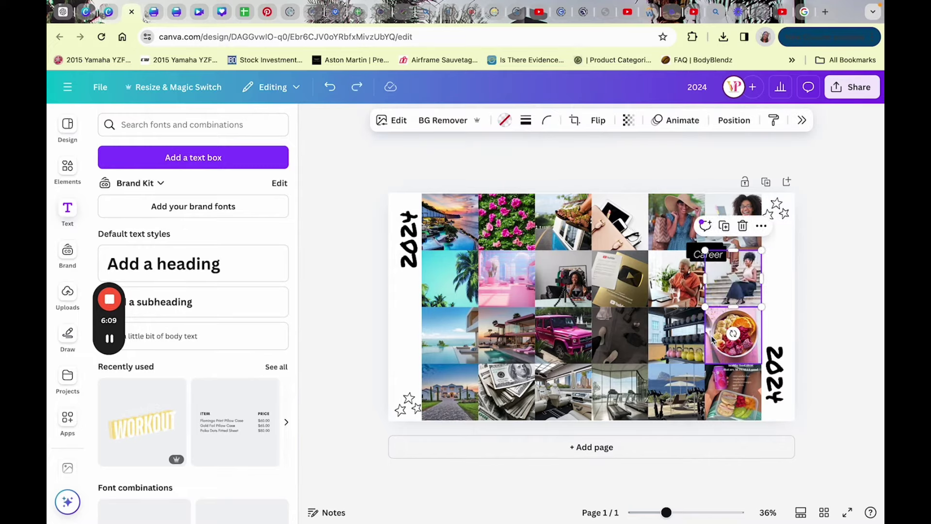
pyautogui.click(707, 254)
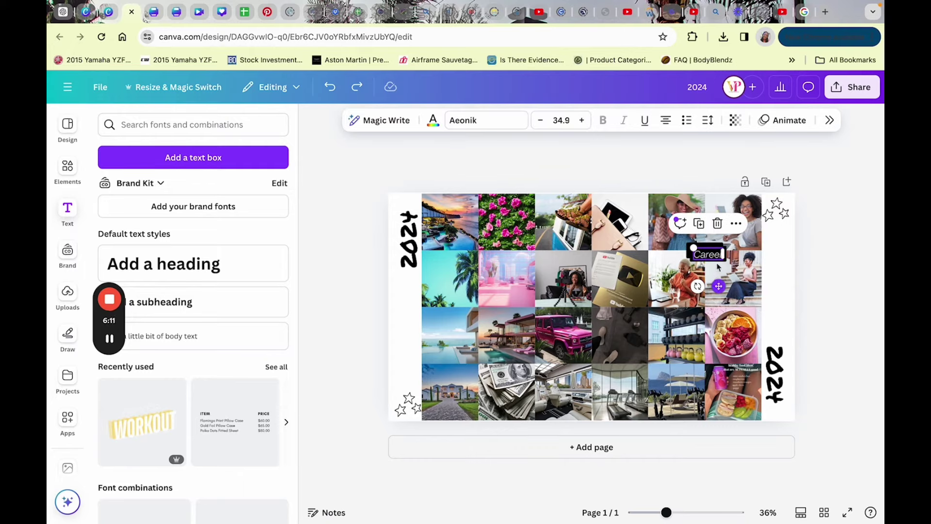
pyautogui.moveTo(718, 286); pyautogui.dragTo(716, 396)
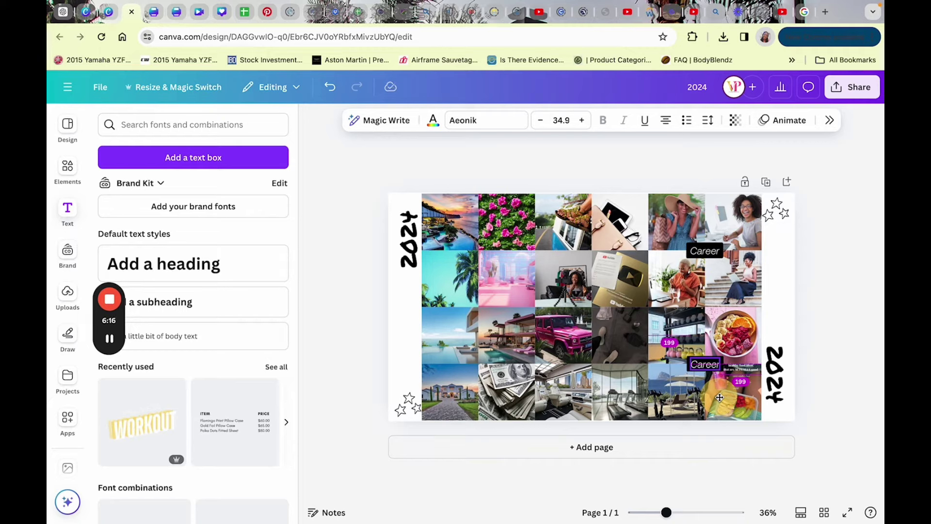
# Step: Change the text of the lower Career label to "Fitness/Health"
pyautogui.doubleClick(707, 370)
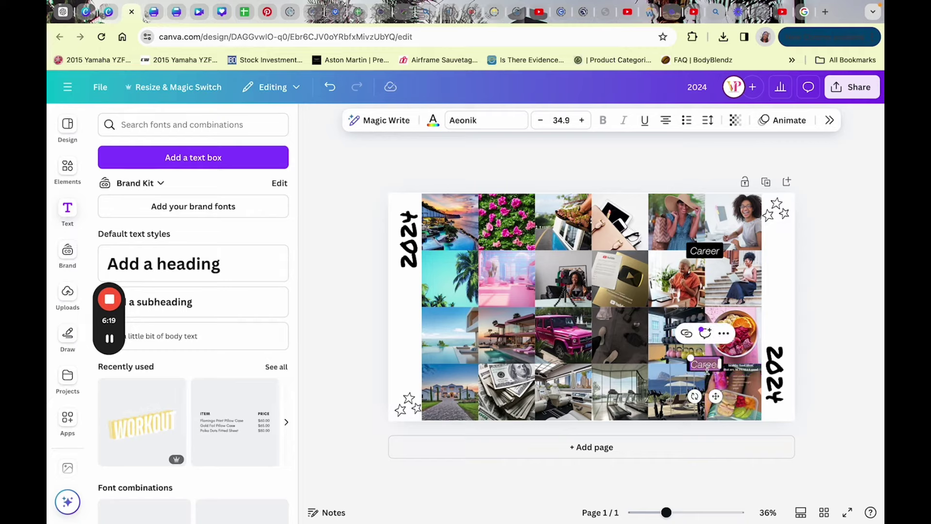
pyautogui.write('Eitness')
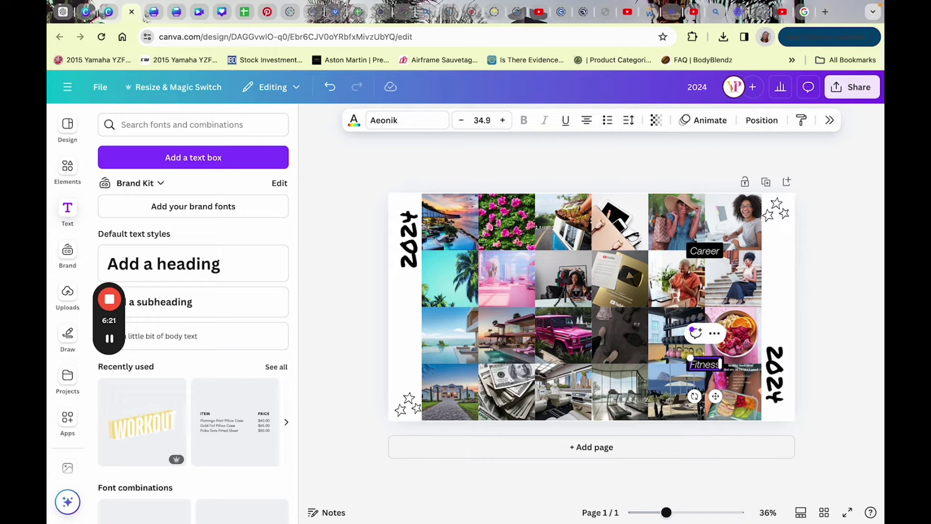
pyautogui.write('/h')
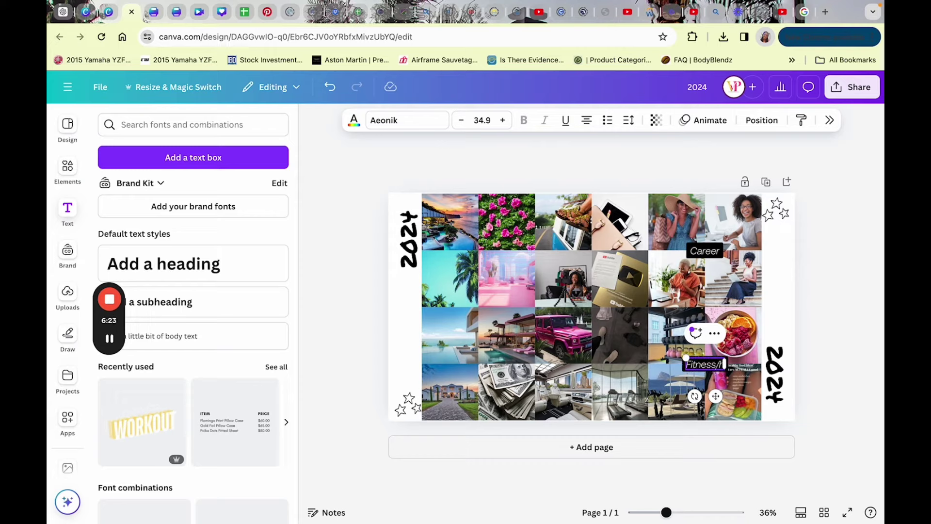
pyautogui.press('BackSpace')
pyautogui.press('BackSpace')
pyautogui.write('/He')
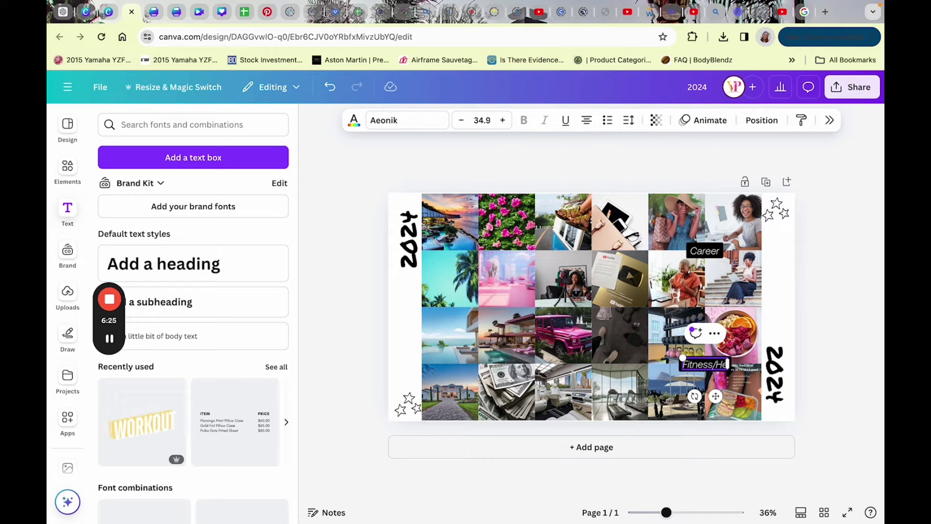
pyautogui.write('alth')
pyautogui.click(828, 325)
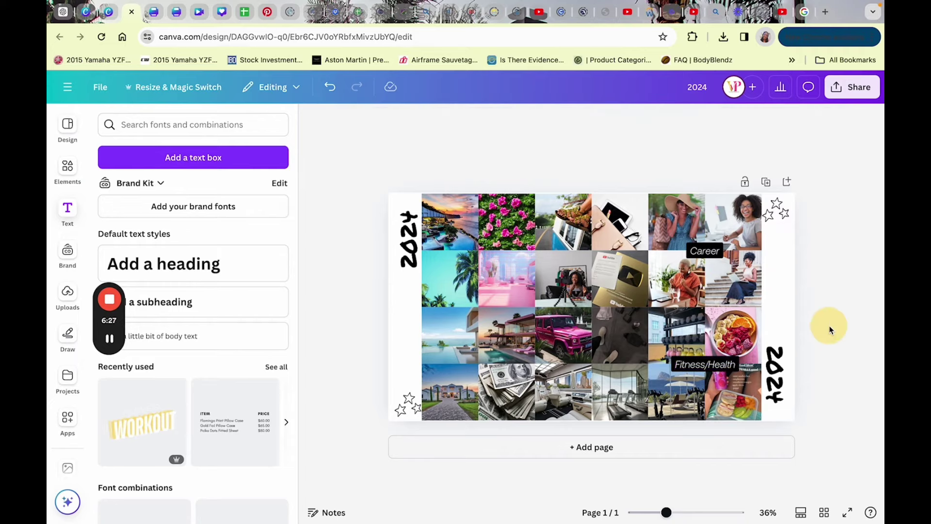
# Step: Place a copy of the Fitness/Health label where the four lower-left photos meet and change its text to "Personal"
pyautogui.click(706, 369)
pyautogui.moveTo(715, 403)
pyautogui.mouseDown()
pyautogui.moveTo(512, 407)
pyautogui.moveTo(507, 390)
pyautogui.moveTo(494, 399)
pyautogui.mouseUp()
pyautogui.doubleClick(488, 367)
pyautogui.write('P')
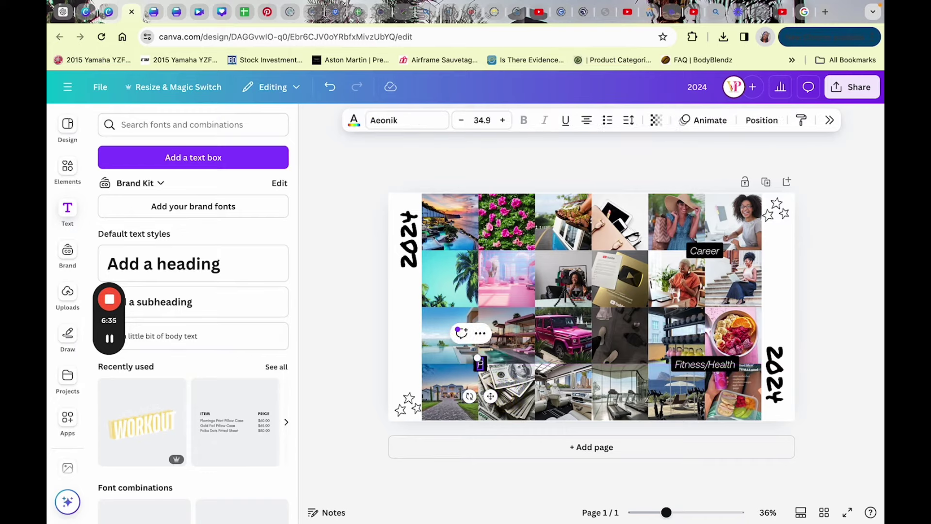
pyautogui.write('erso')
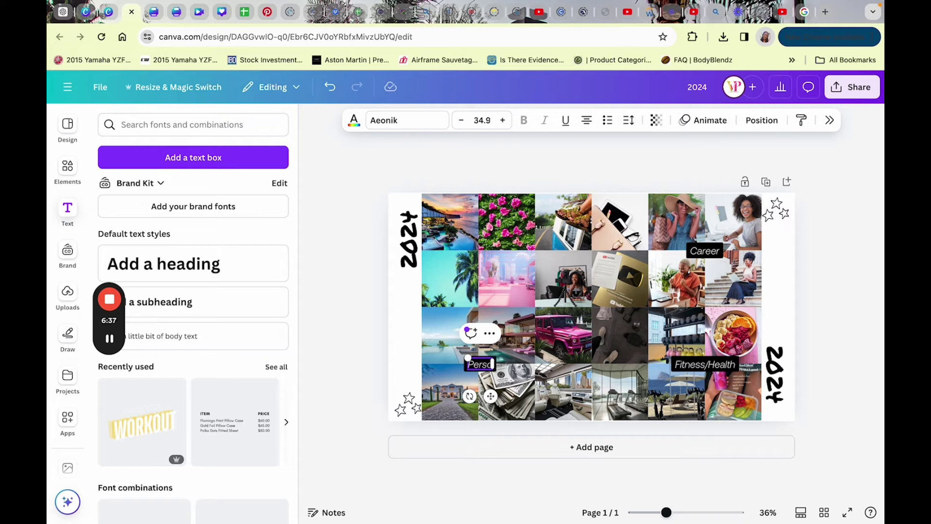
pyautogui.write('na')
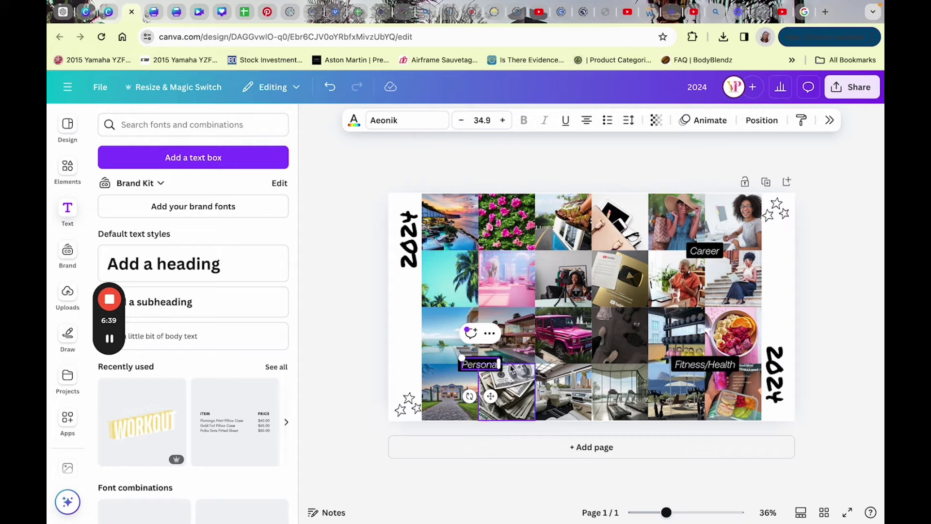
# Step: Duplicate the Personal label, place the copy where the four upper-left photos meet and change its text to "Travel"
pyautogui.click(458, 364)
pyautogui.click(462, 364)
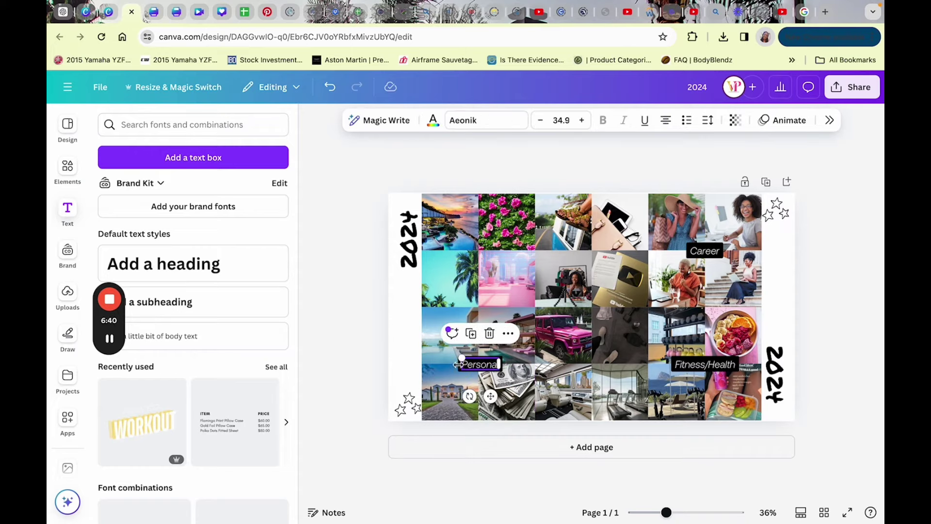
pyautogui.click(474, 335)
pyautogui.moveTo(491, 396); pyautogui.dragTo(495, 283)
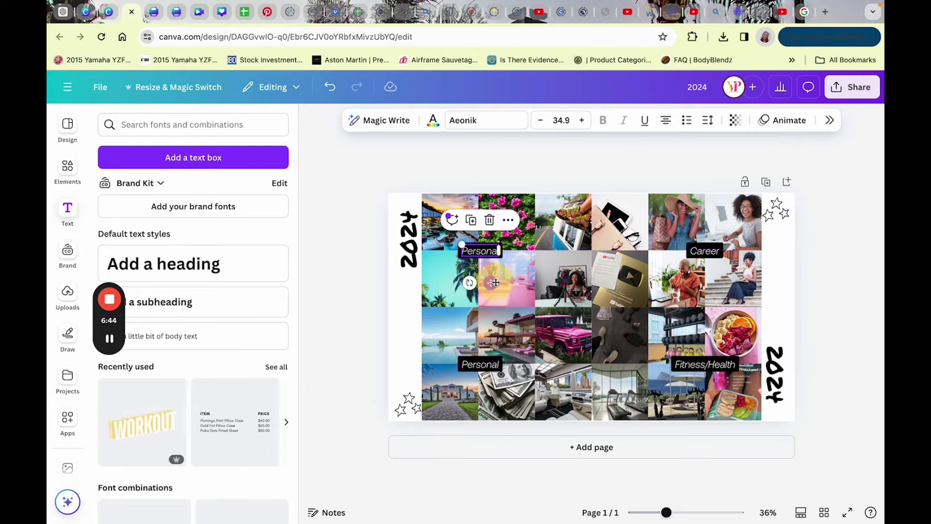
pyautogui.doubleClick(485, 250)
pyautogui.write('Ira')
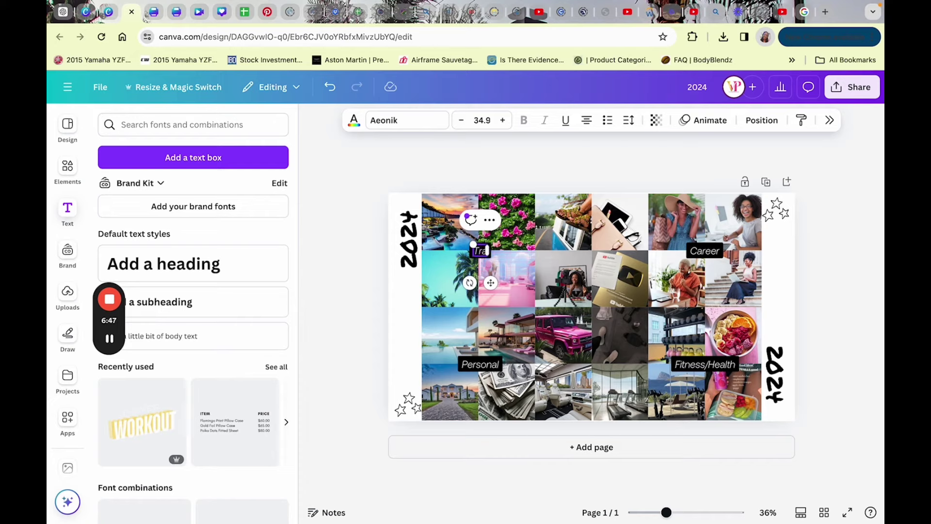
pyautogui.write('vel')
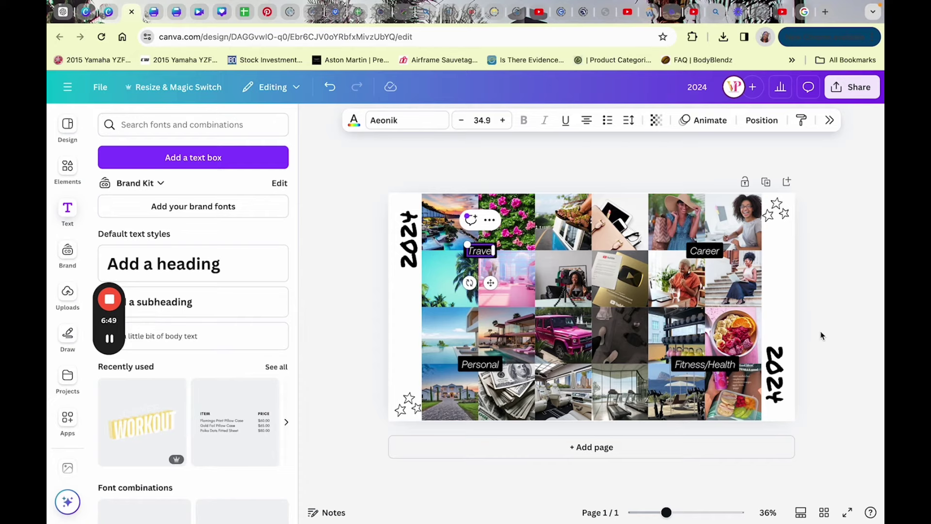
pyautogui.click(819, 326)
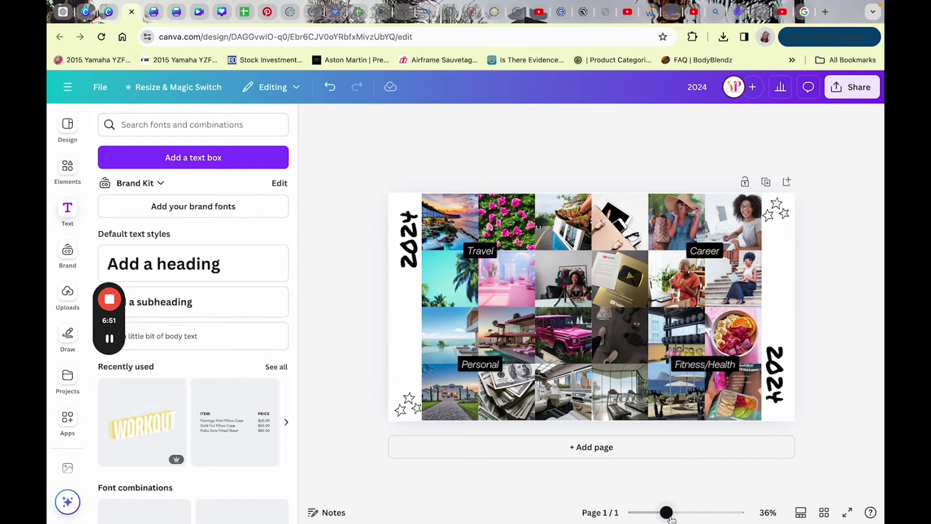
# Step: Examine the labelled board at 50% zoom and look at the Vision BOARD 2023 design for comparison
pyautogui.moveTo(667, 512); pyautogui.dragTo(676, 512)
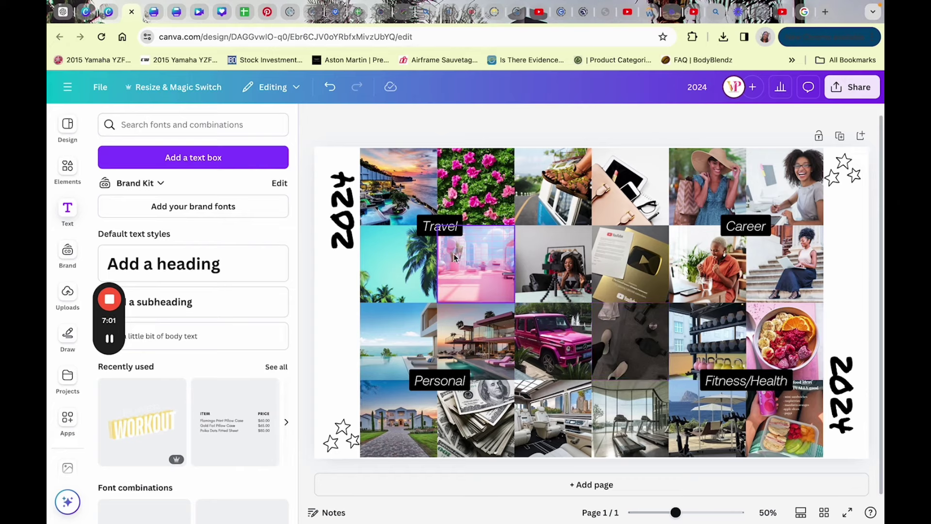
pyautogui.click(312, 282)
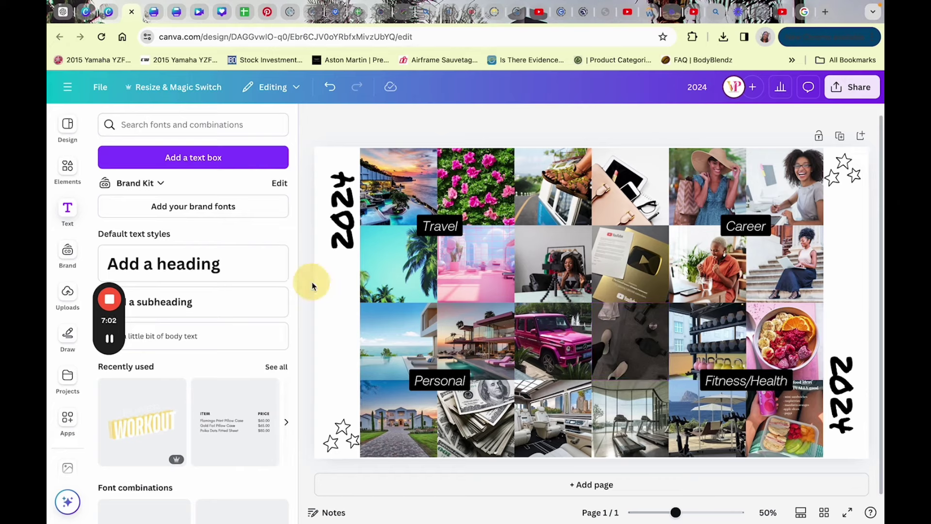
pyautogui.click(109, 12)
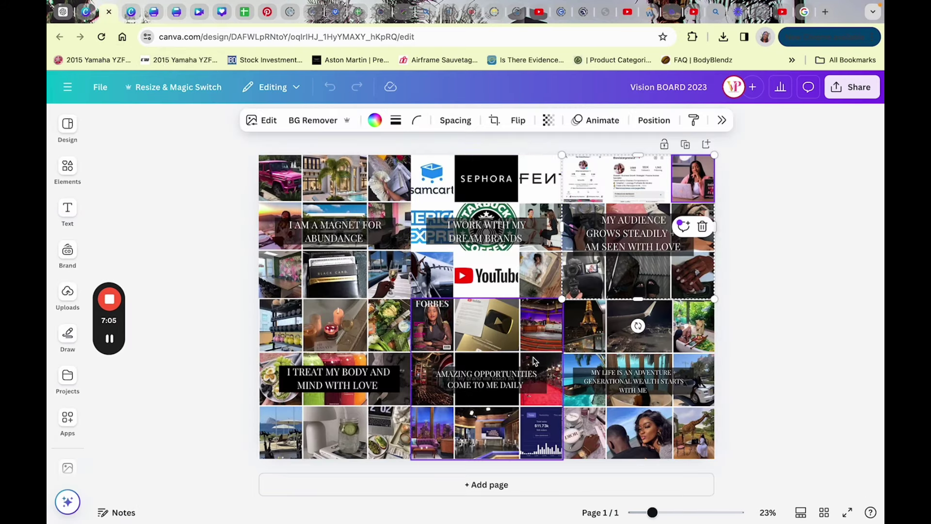
pyautogui.click(795, 297)
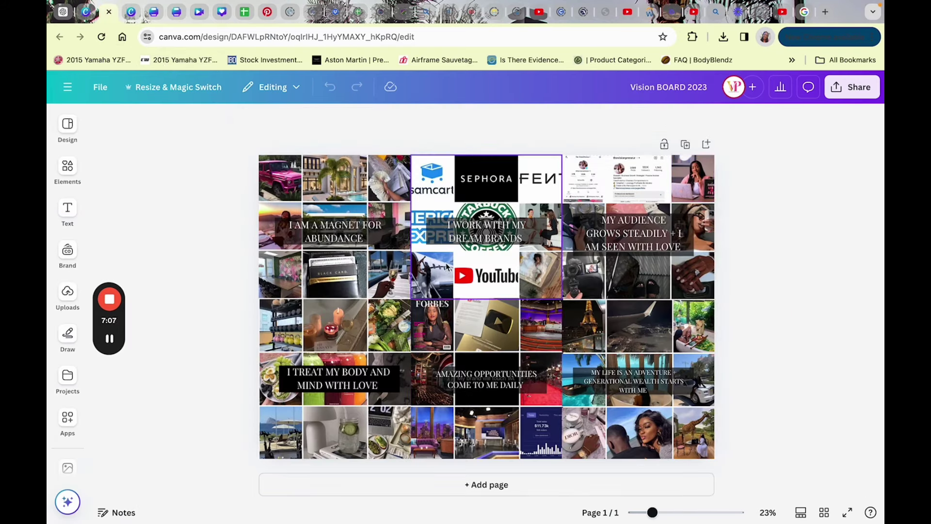
# Step: Return to the 2024 design and shift the lower-left star graphic slightly left, clear of the photo grid
pyautogui.click(130, 22)
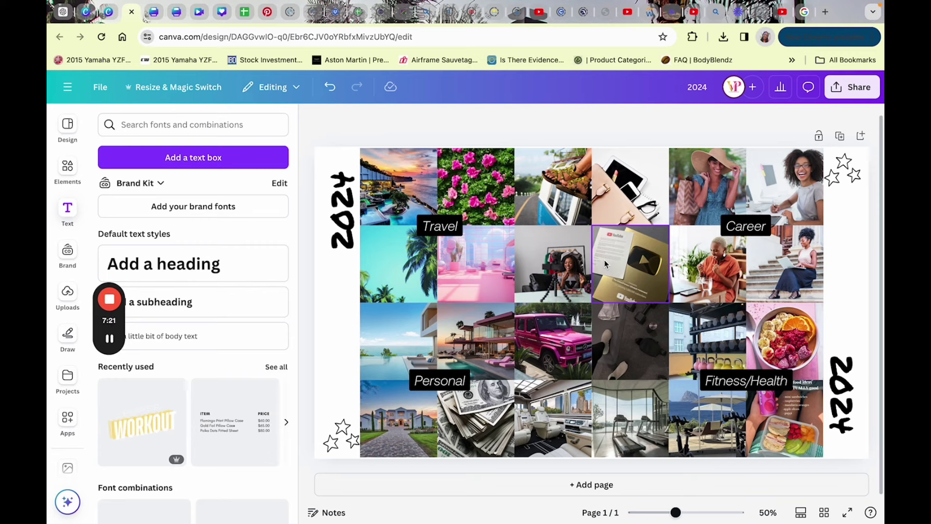
pyautogui.moveTo(348, 446); pyautogui.dragTo(342, 446)
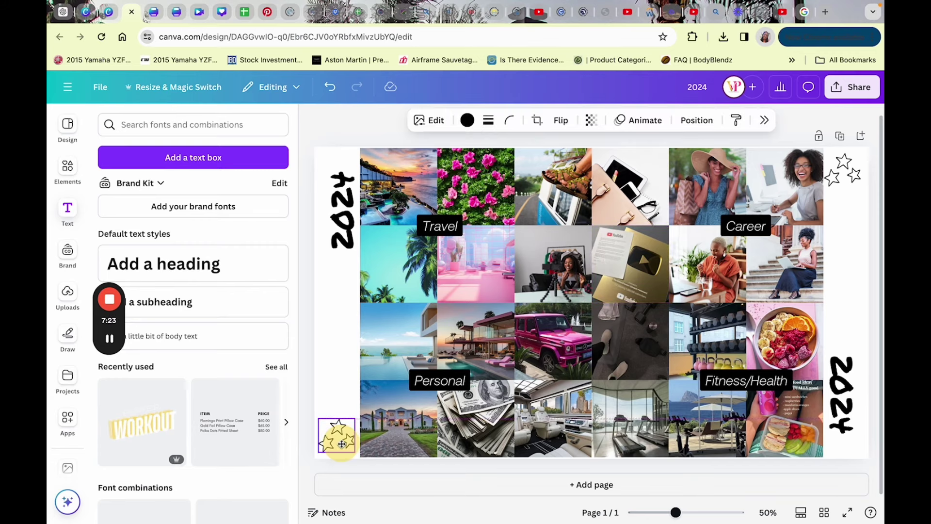
pyautogui.click(848, 98)
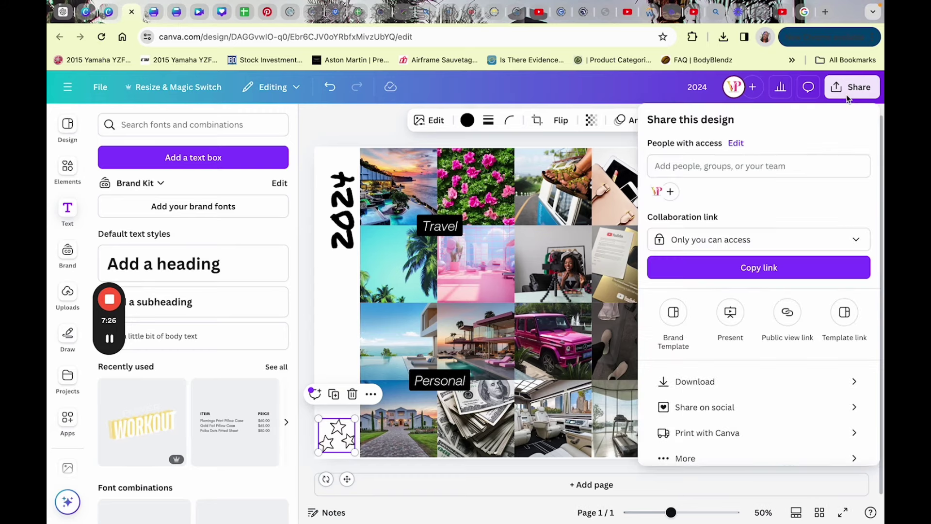
pyautogui.click(755, 380)
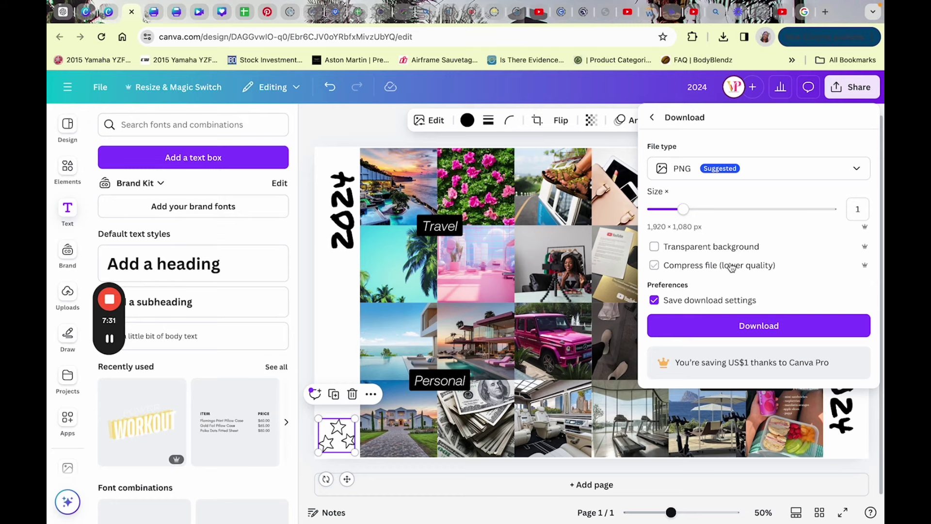
pyautogui.click(693, 325)
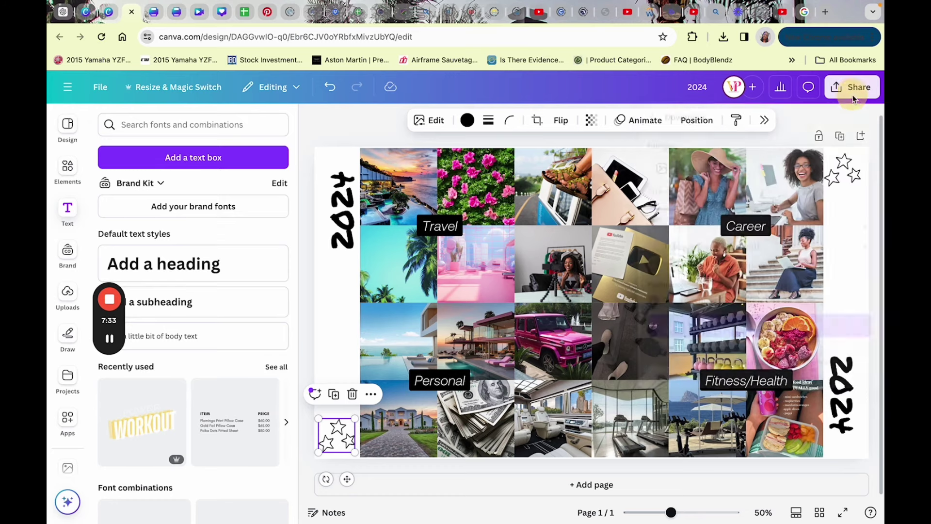
pyautogui.click(852, 87)
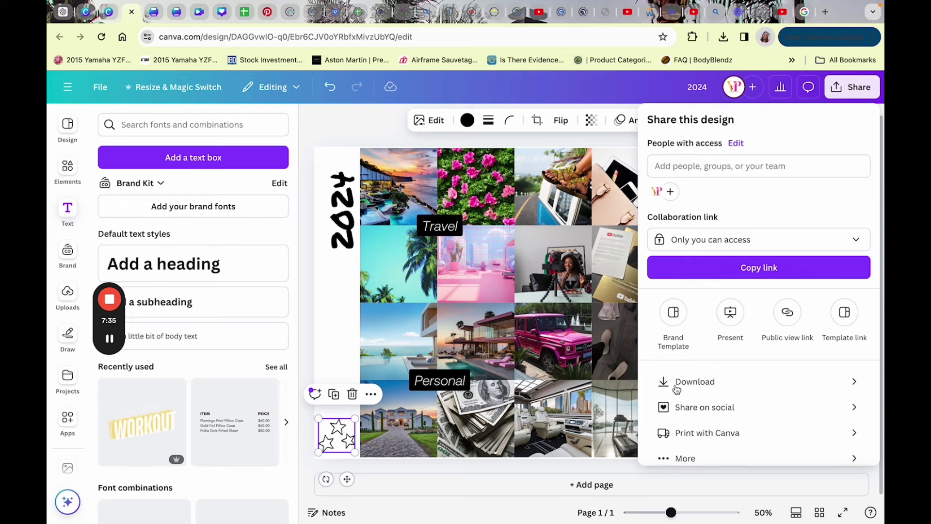
pyautogui.scroll(-1, 726, 350)
pyautogui.scroll(1, 746, 247)
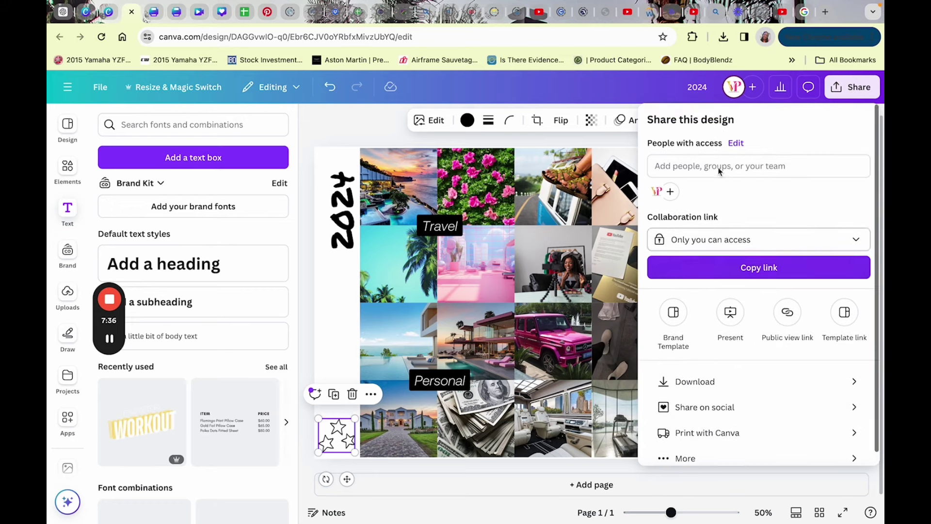
pyautogui.click(850, 89)
# Step: Download the 2024 vision board as a PNG file, then deselect the star graphic
pyautogui.click(849, 88)
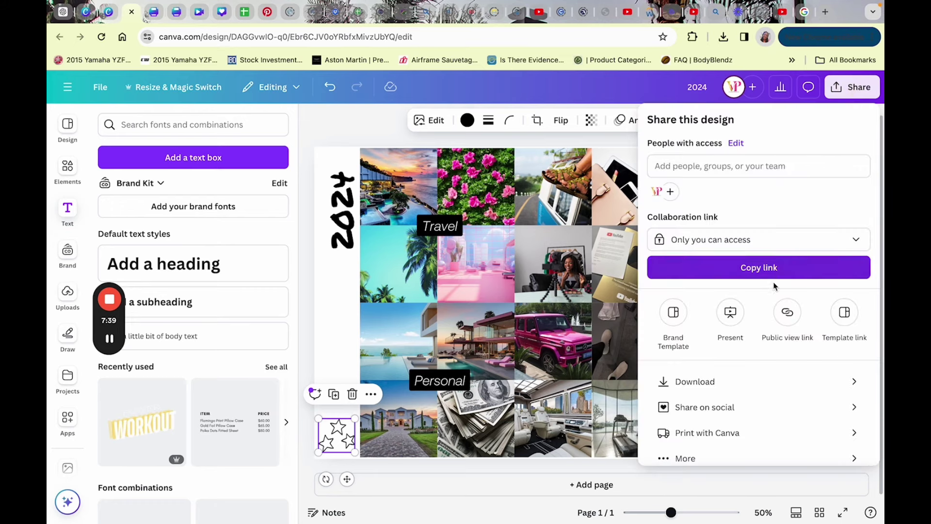
pyautogui.scroll(-1, 774, 286)
pyautogui.click(744, 370)
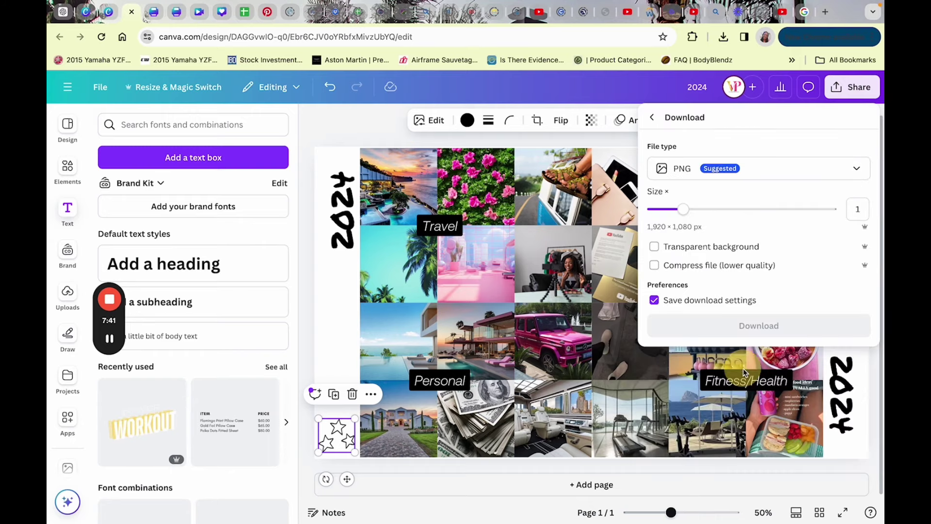
pyautogui.click(724, 171)
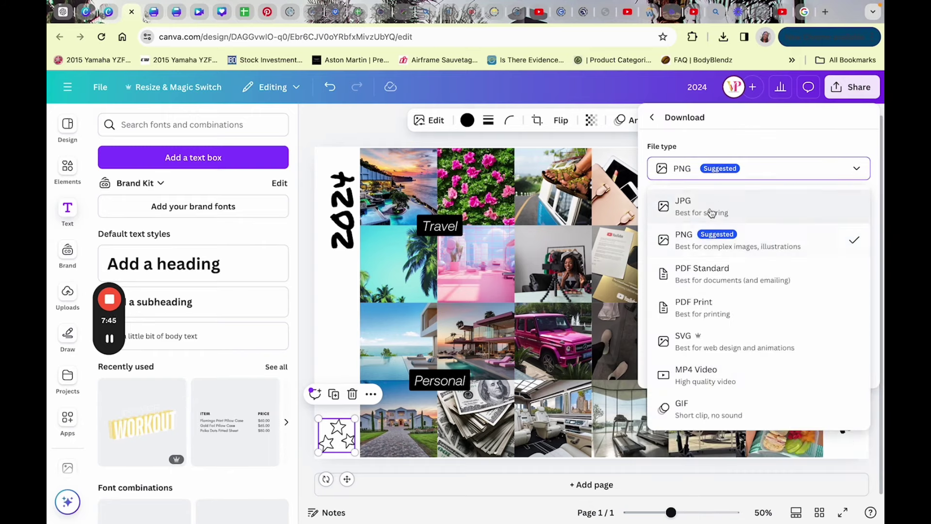
pyautogui.click(752, 252)
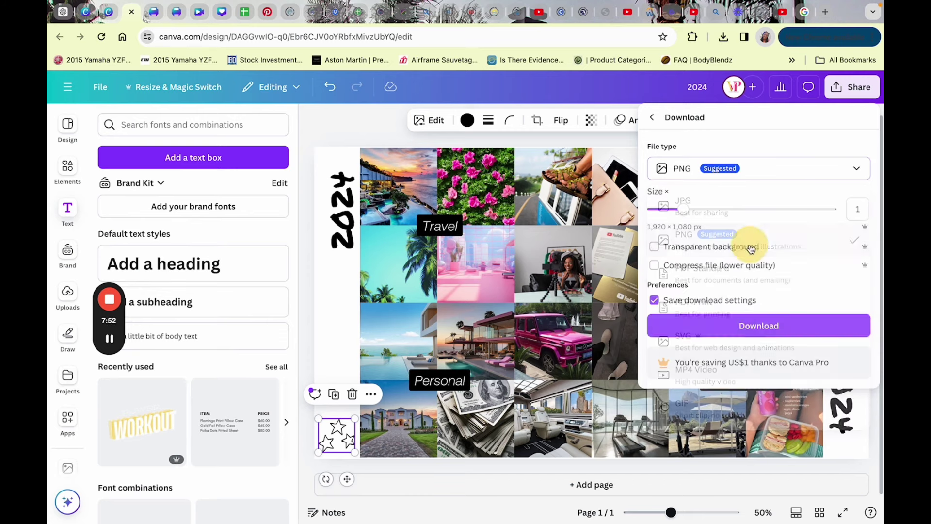
pyautogui.click(724, 326)
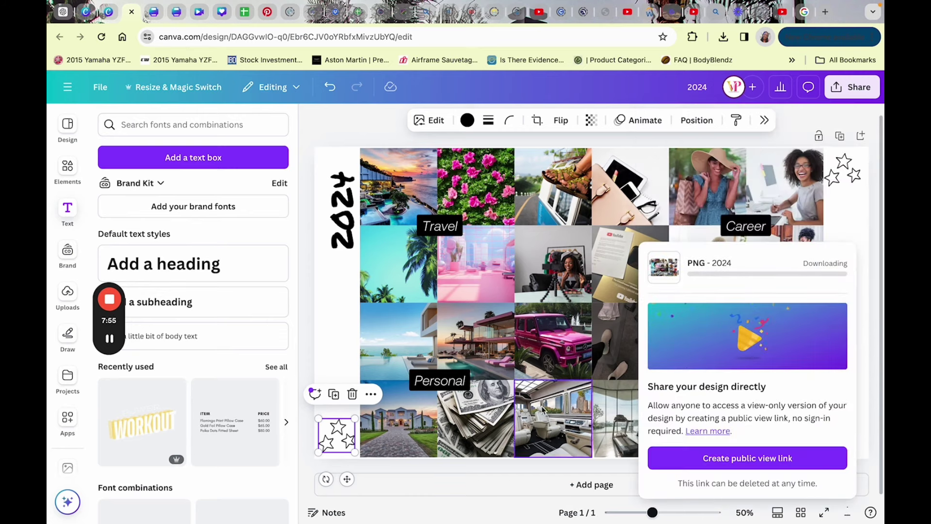
pyautogui.click(306, 329)
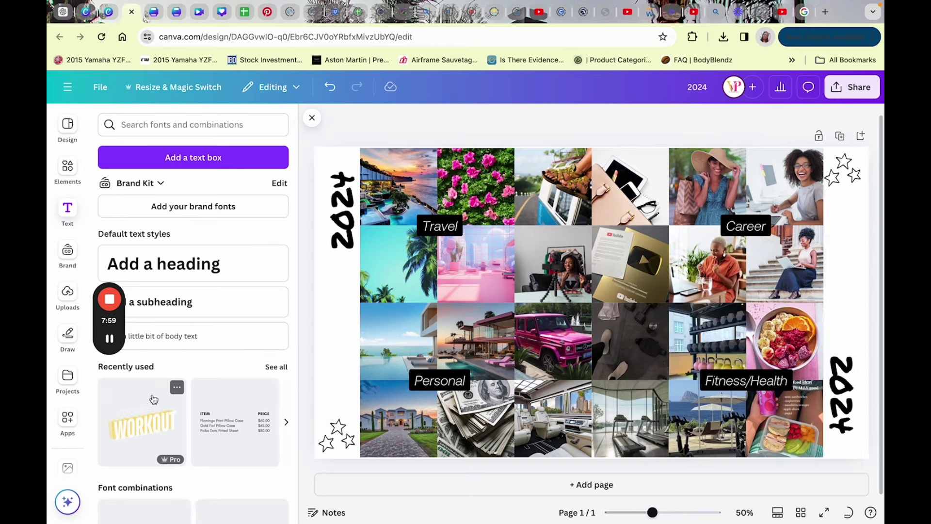
pyautogui.moveTo(111, 345)
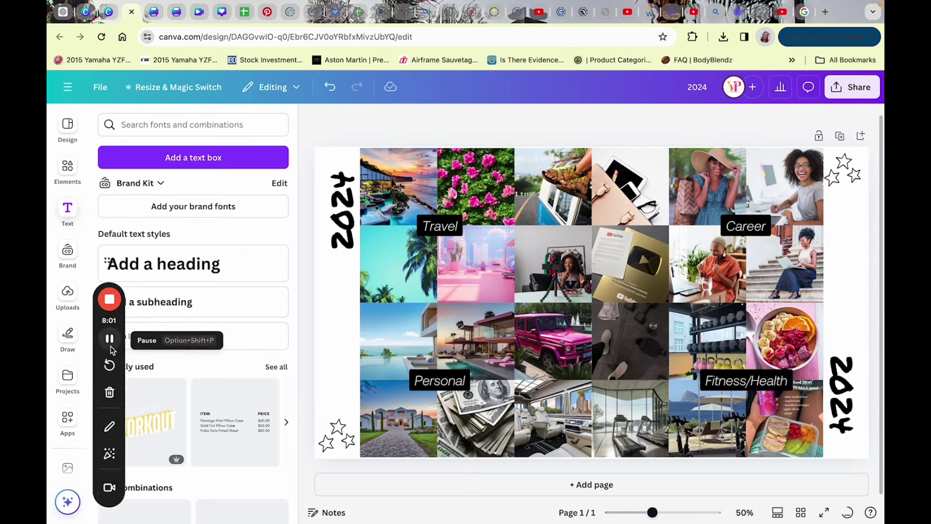